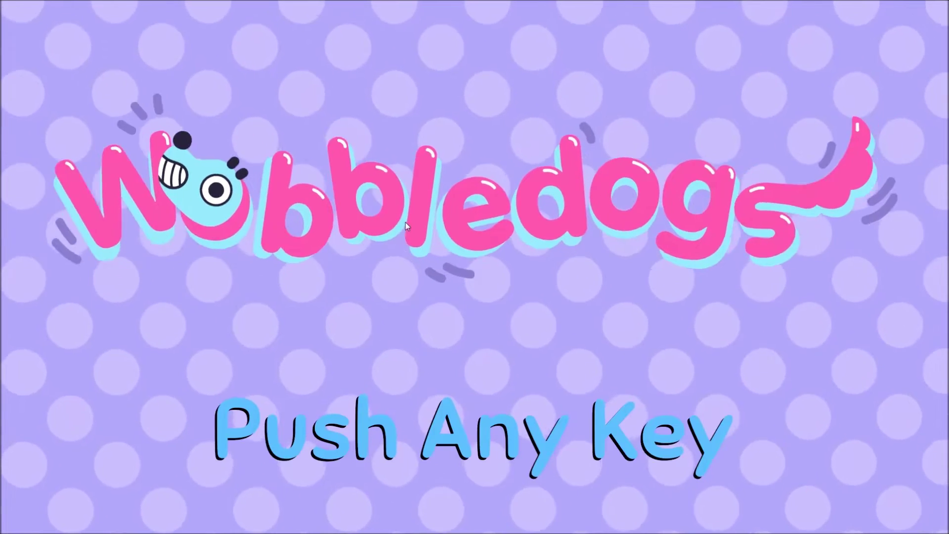
- Start Wobbledogs from the title screen and load the existing save file
{"action": "left_click", "coordinate": [457, 268]}
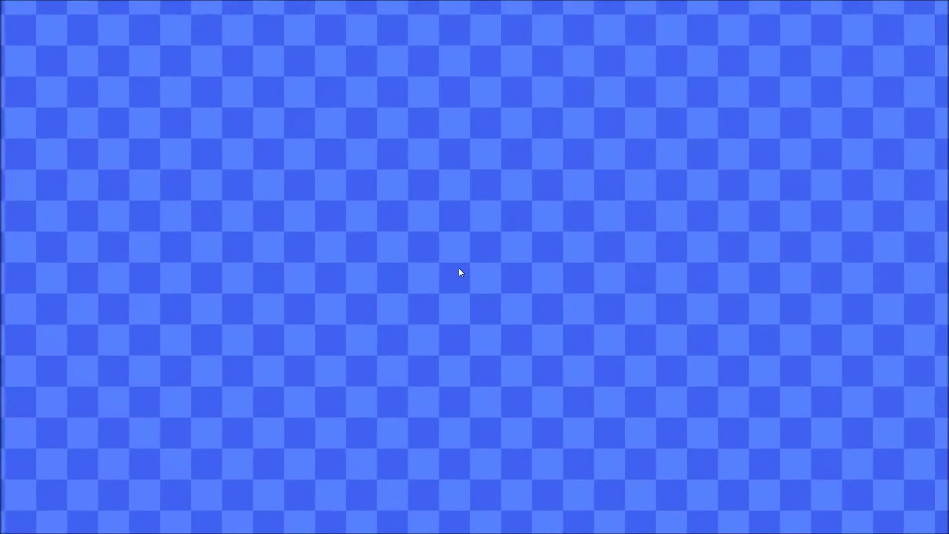
{"action": "left_click", "coordinate": [459, 268]}
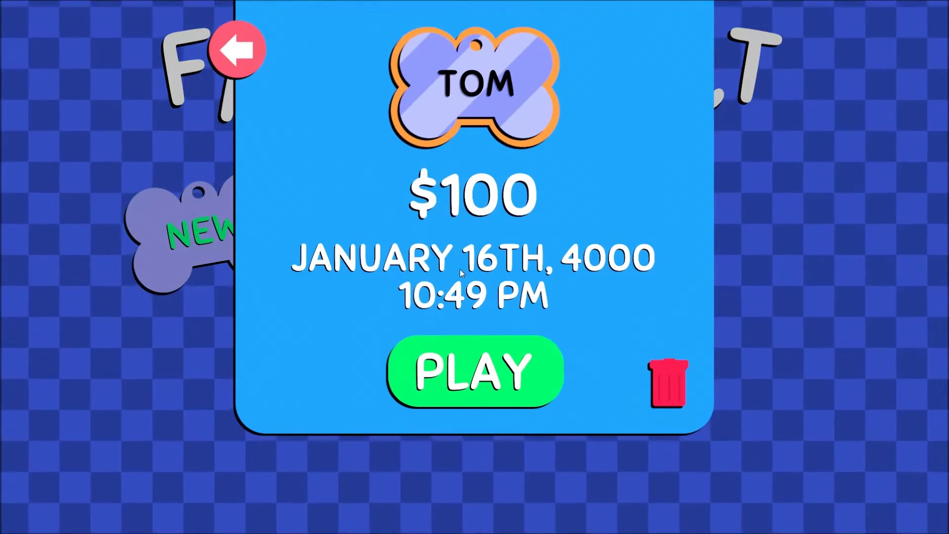
{"action": "left_click", "coordinate": [459, 363]}
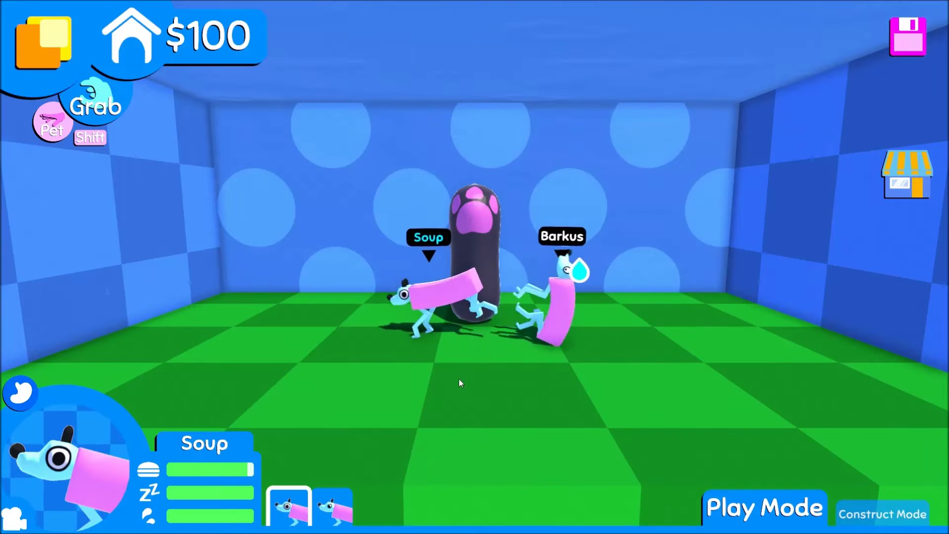
- Grab the dog Barkus and use the Pet mode to pet the dog Soup
{"action": "left_click", "coordinate": [586, 313]}
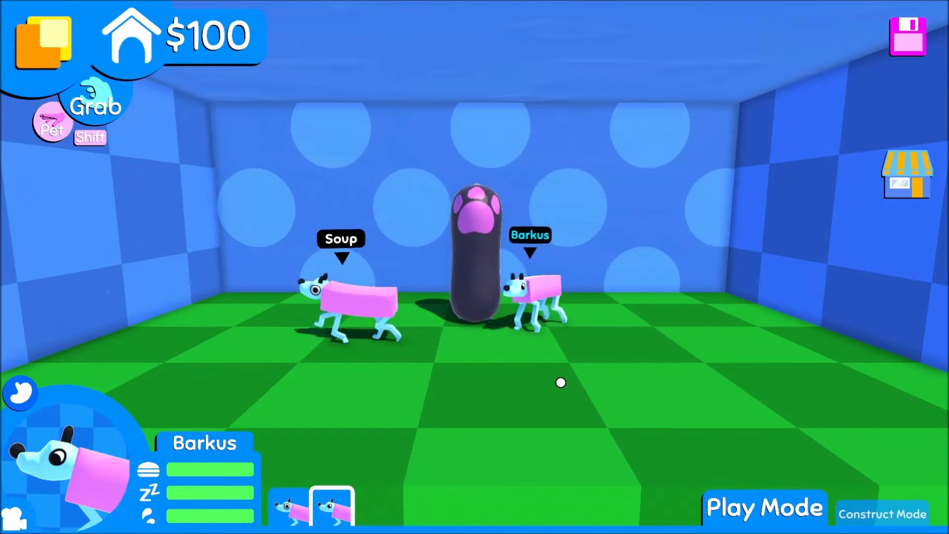
{"action": "key", "text": "shift"}
{"action": "left_click", "coordinate": [216, 309]}
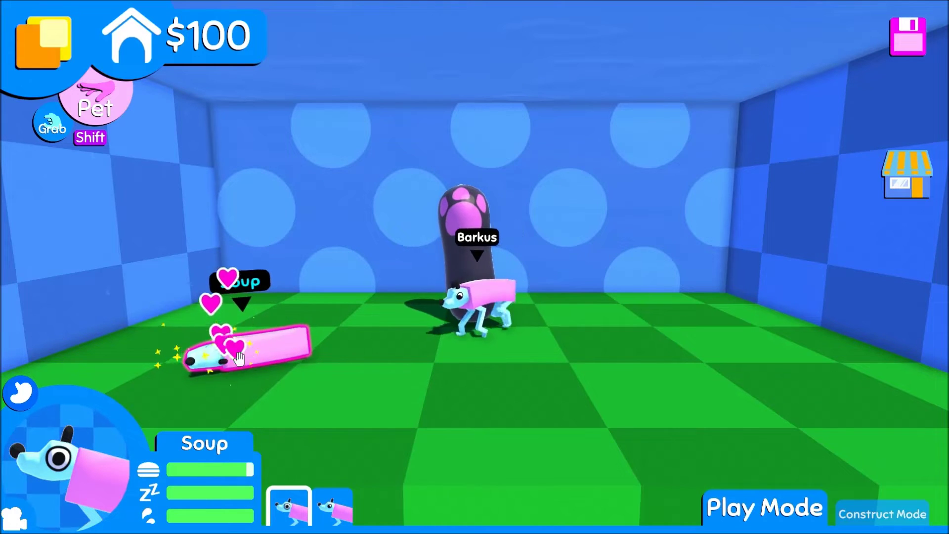
{"action": "key", "text": "shift"}
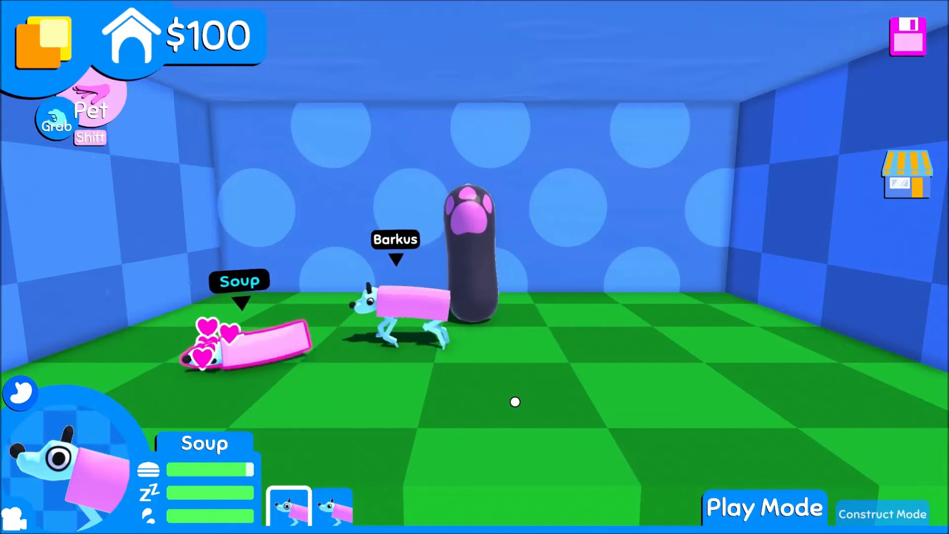
- Place six more paw boppers in the room, three along the back wall and three along the adjoining wall
{"action": "key", "text": "Tab"}
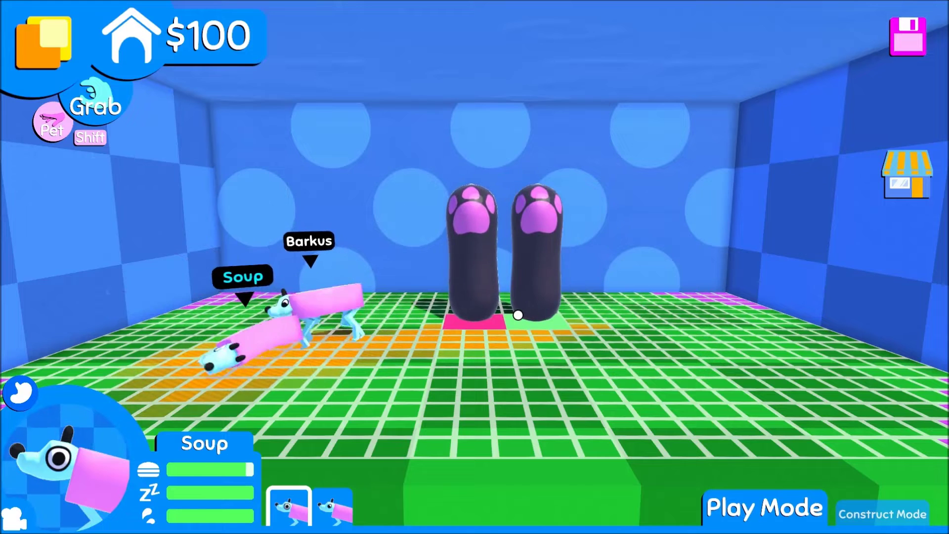
{"action": "left_click", "coordinate": [518, 315]}
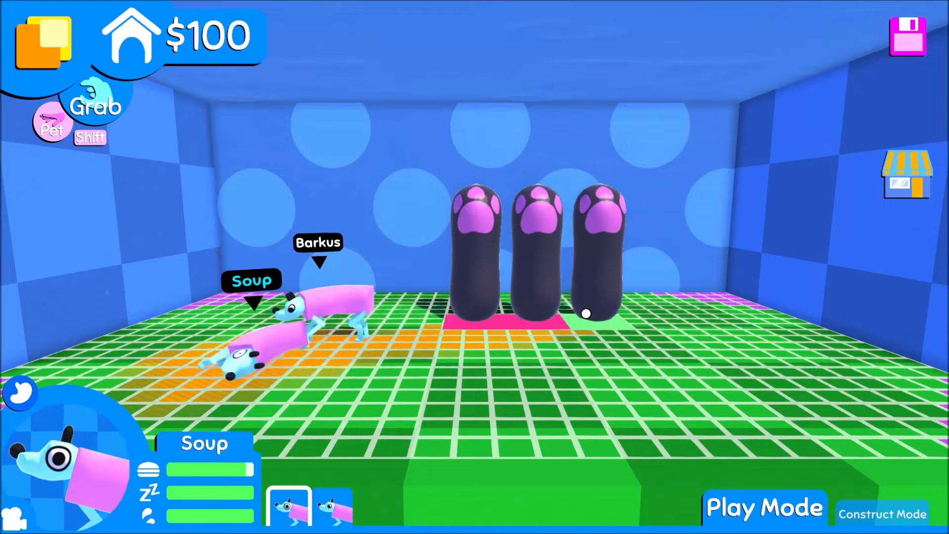
{"action": "left_click", "coordinate": [639, 317]}
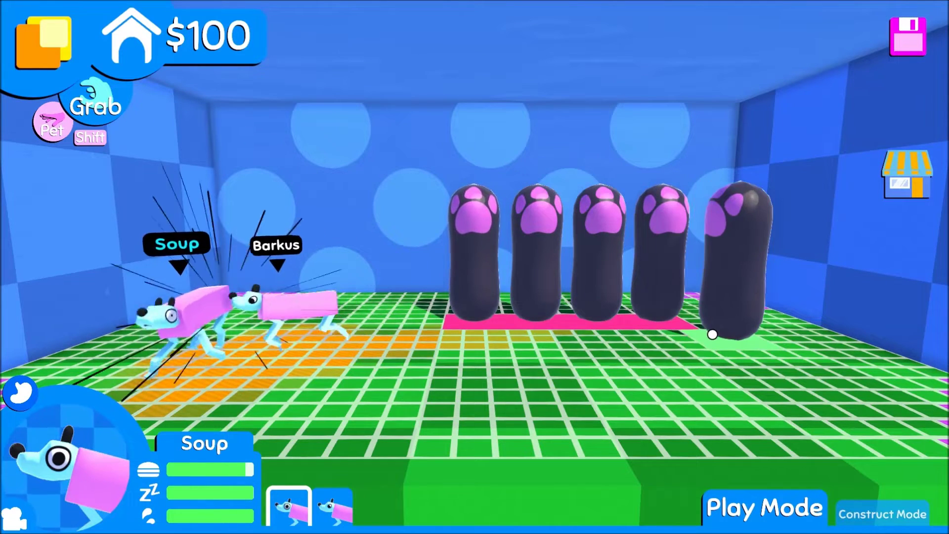
{"action": "left_click", "coordinate": [731, 336]}
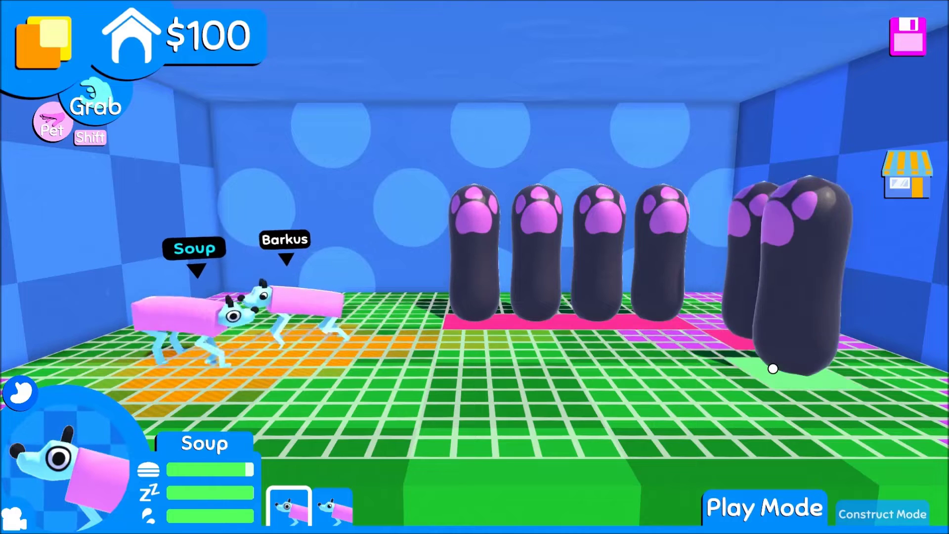
{"action": "left_click", "coordinate": [815, 381]}
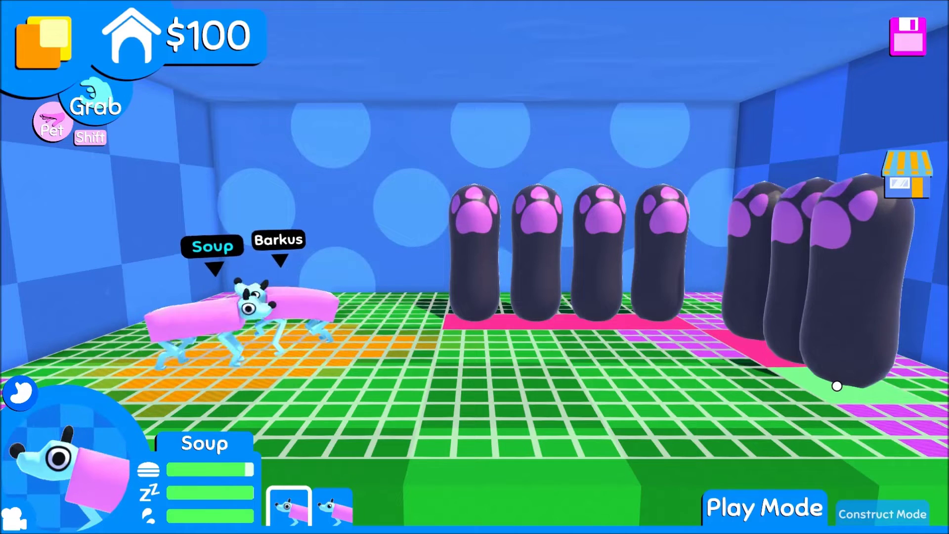
{"action": "left_click", "coordinate": [845, 390]}
{"action": "right_click", "coordinate": [608, 380]}
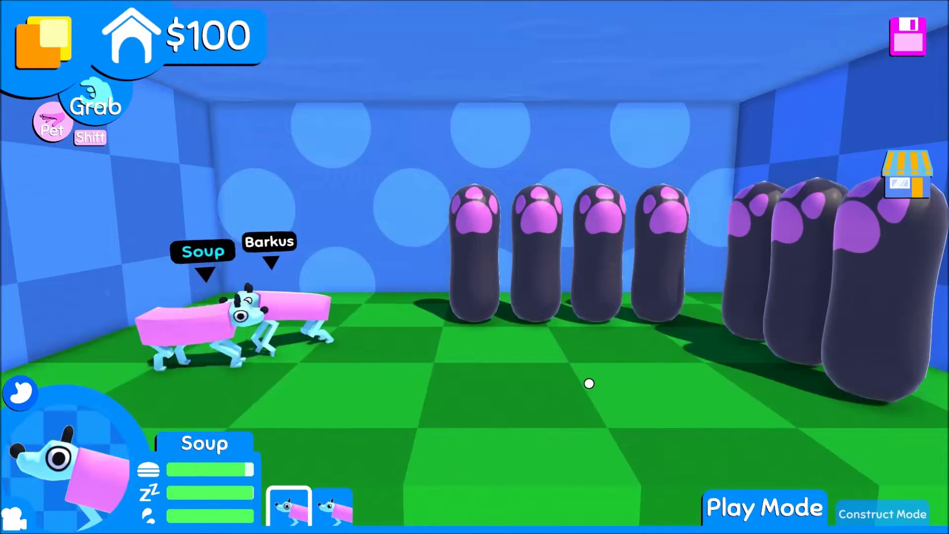
- Spawn a food block with the SpawnItem console command and drag it across the floor near the paw boppers
{"action": "right_click_drag", "start_coordinate": [594, 357], "coordinate": [589, 404]}
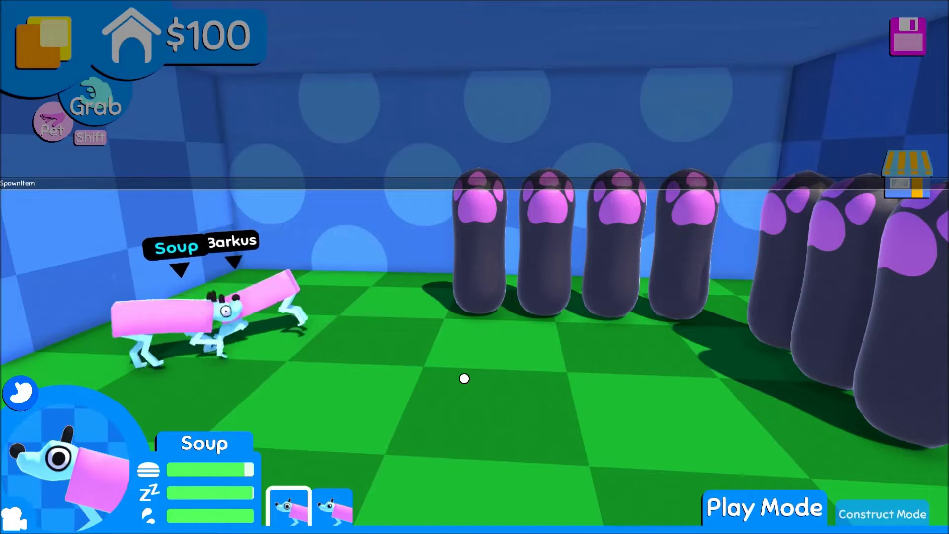
{"action": "key", "text": "grave"}
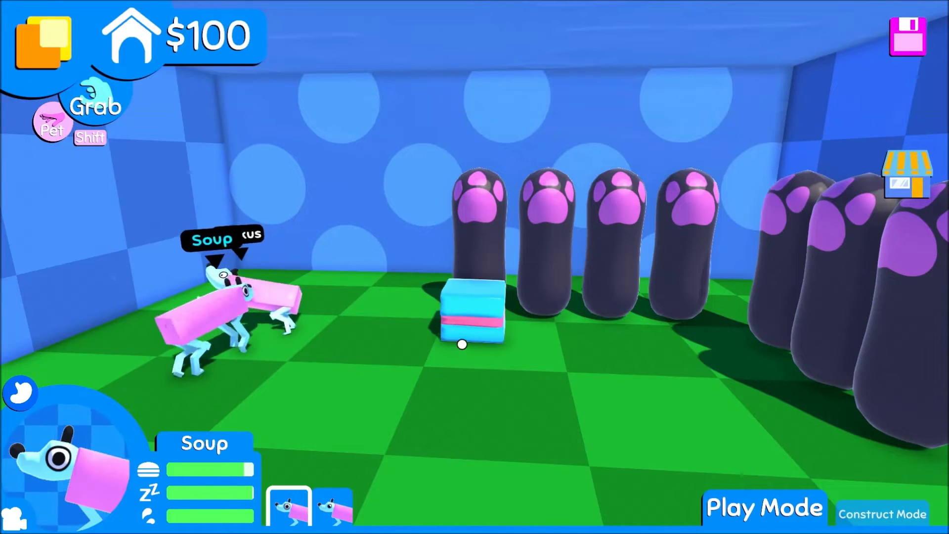
{"action": "left_click_drag", "start_coordinate": [498, 313], "coordinate": [641, 359]}
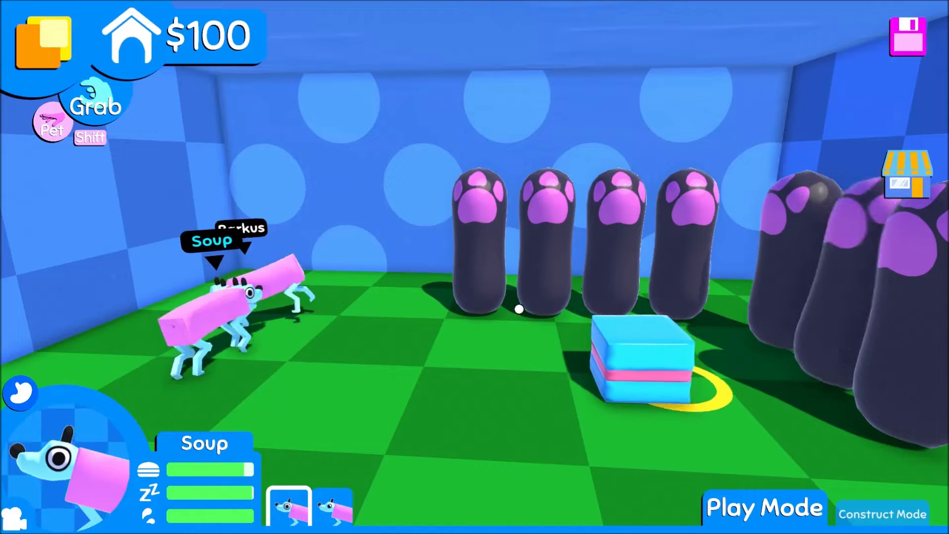
{"action": "left_click_drag", "start_coordinate": [593, 264], "coordinate": [742, 297]}
{"action": "left_click", "coordinate": [533, 292]}
{"action": "left_click", "coordinate": [489, 282]}
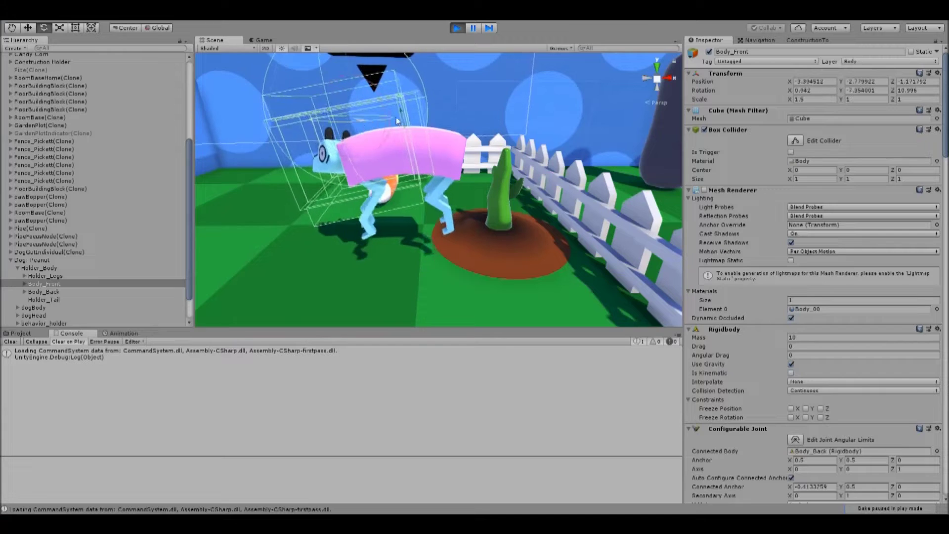
- In the Unity editor, select Peanut's Body_Back object and examine its collider around the dog from another angle
{"action": "left_click", "coordinate": [51, 291]}
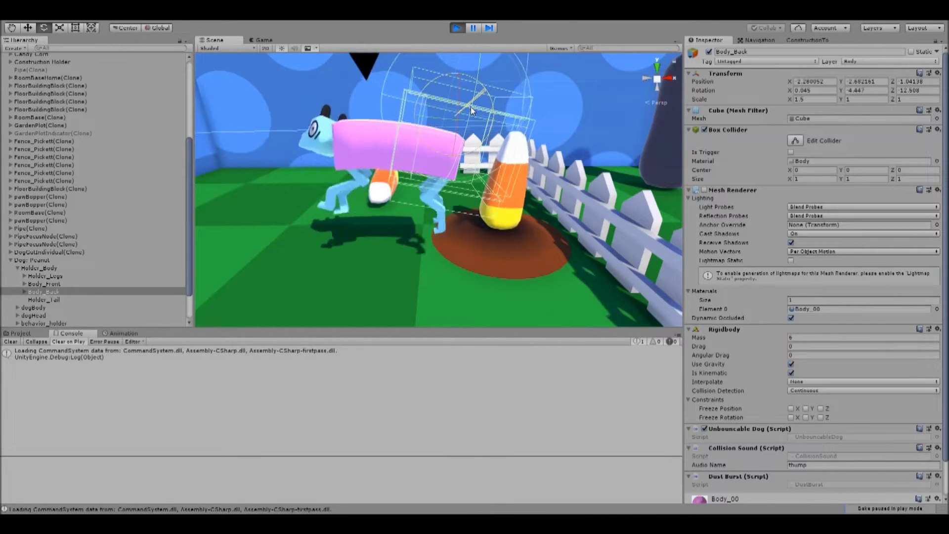
{"action": "right_click_drag", "start_coordinate": [324, 154], "coordinate": [464, 166]}
{"action": "middle_click_drag", "start_coordinate": [217, 223], "coordinate": [303, 225]}
- Switch to the Game view and pull the dog Peanut upward by its body
{"action": "left_click", "coordinate": [262, 39]}
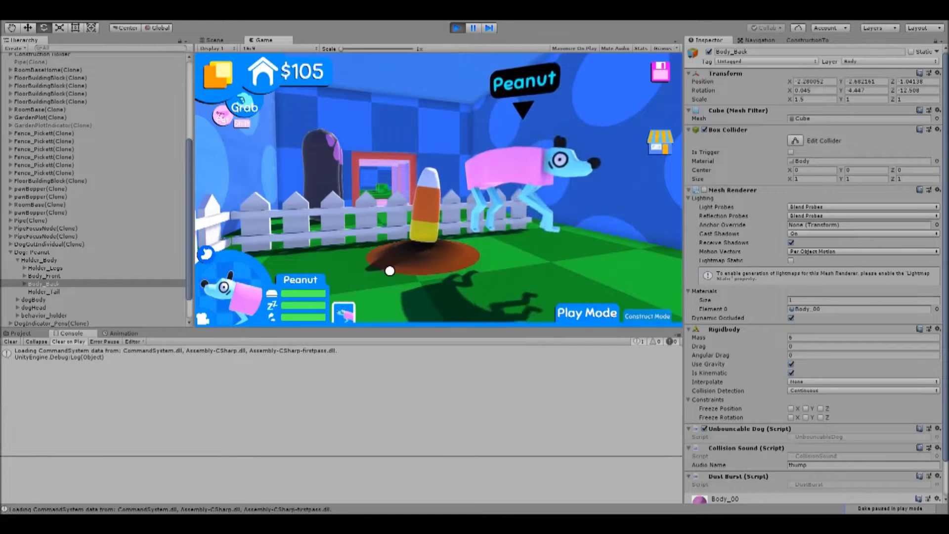
{"action": "right_click_drag", "start_coordinate": [373, 266], "coordinate": [494, 286]}
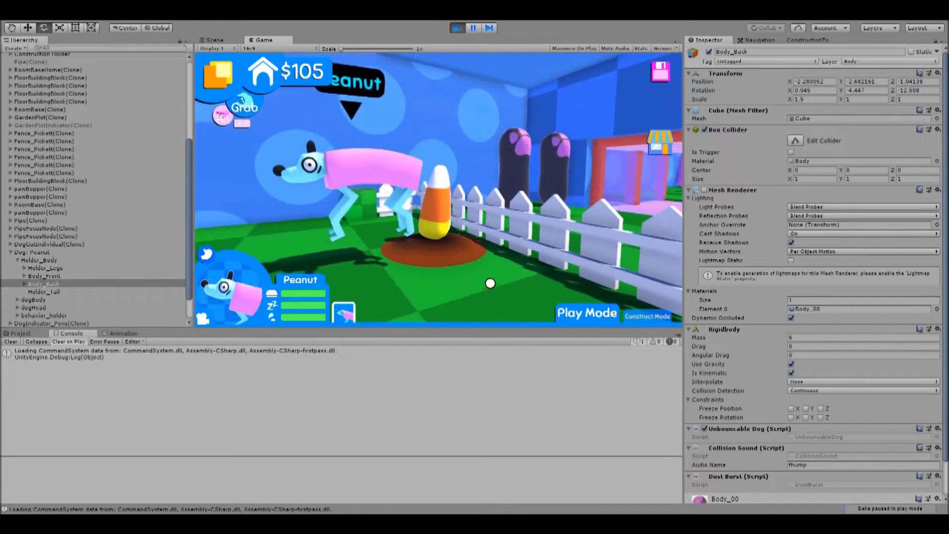
{"action": "left_click_drag", "start_coordinate": [351, 178], "coordinate": [362, 149]}
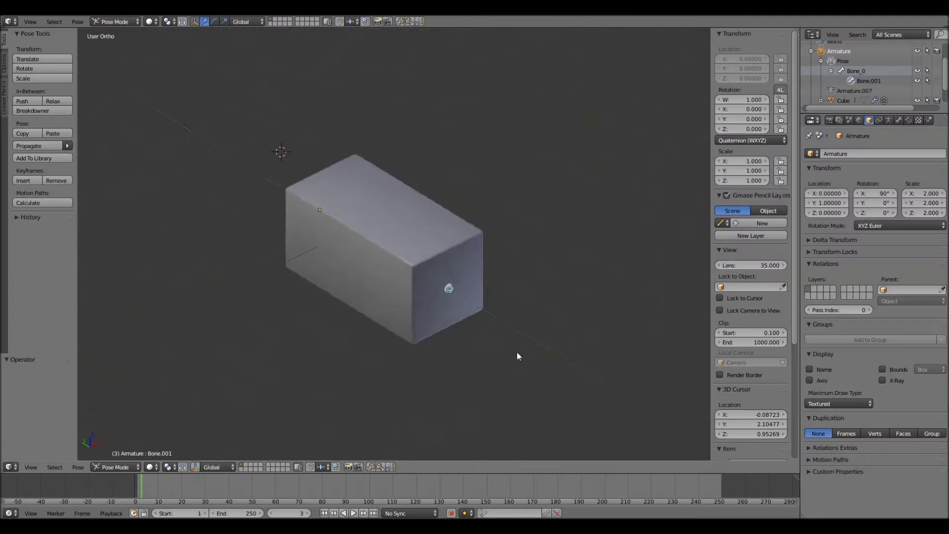
- In Blender, bend the box by rotating Bone.001 by about -28.1°, and rotate the bone once more
{"action": "key", "text": "r"}
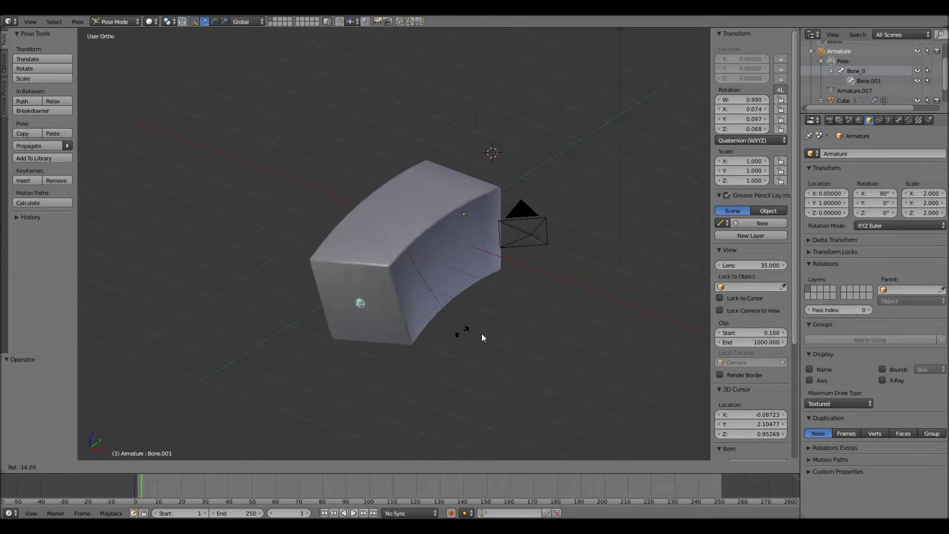
{"action": "left_click", "coordinate": [517, 367]}
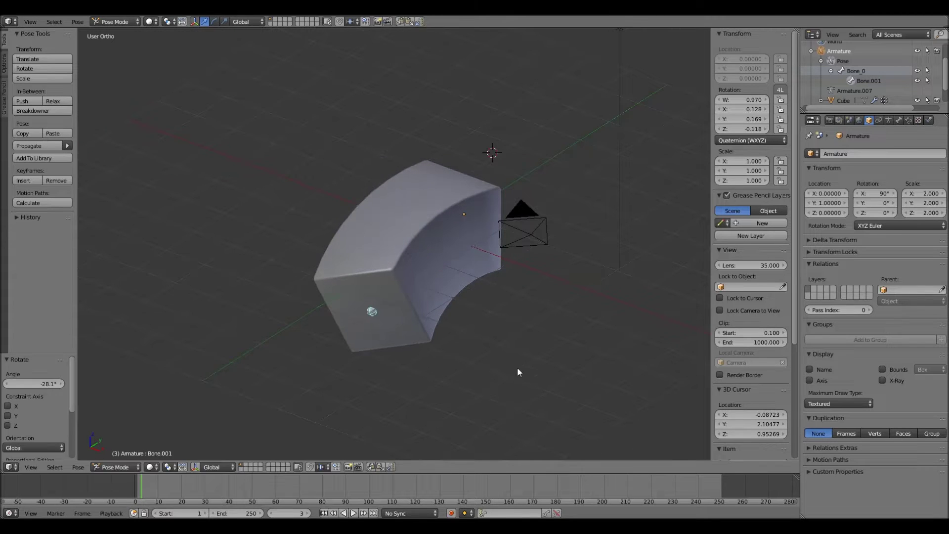
{"action": "key", "text": "r"}
{"action": "left_click", "coordinate": [446, 373]}
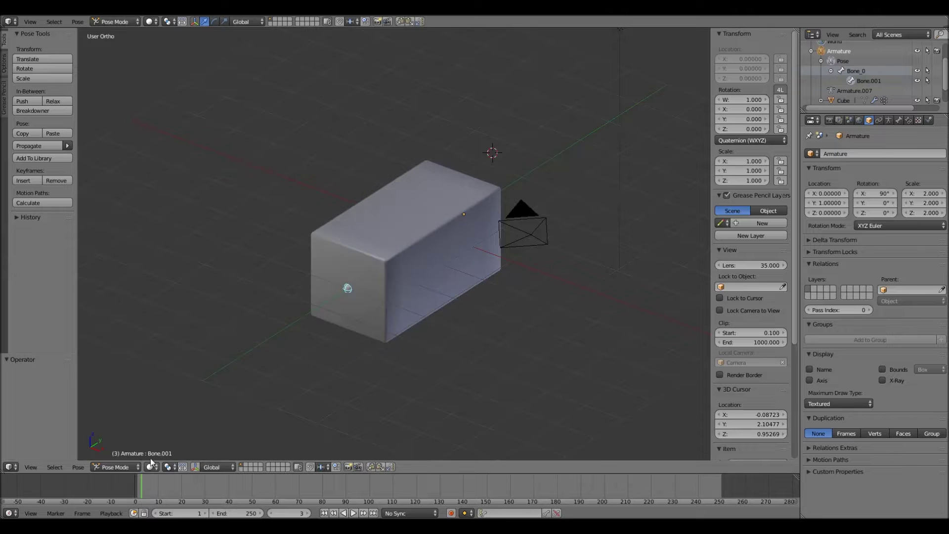
- Set the viewport shading to Wireframe and rotate Bone.001 by about 32.7°, Bone_0 by about 9.29° and Bone.001 again by about 22.7°
{"action": "left_click", "coordinate": [161, 444]}
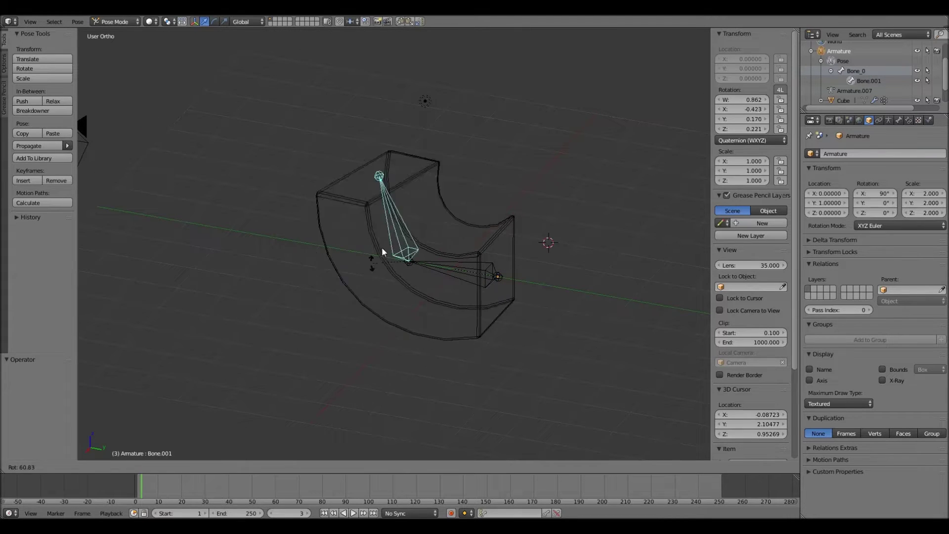
{"action": "left_click", "coordinate": [306, 319]}
{"action": "right_click", "coordinate": [481, 271]}
{"action": "key", "text": "r"}
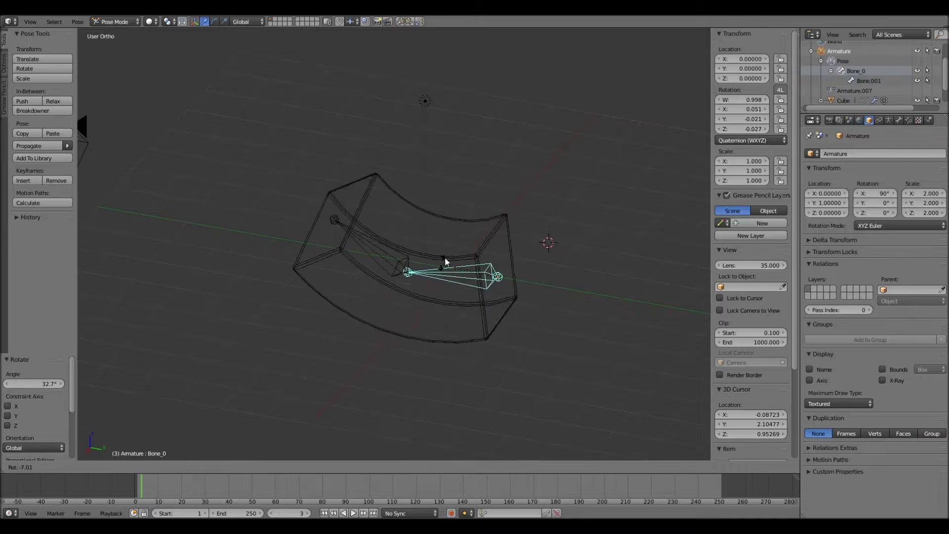
{"action": "left_click", "coordinate": [388, 219]}
{"action": "key", "text": "r"}
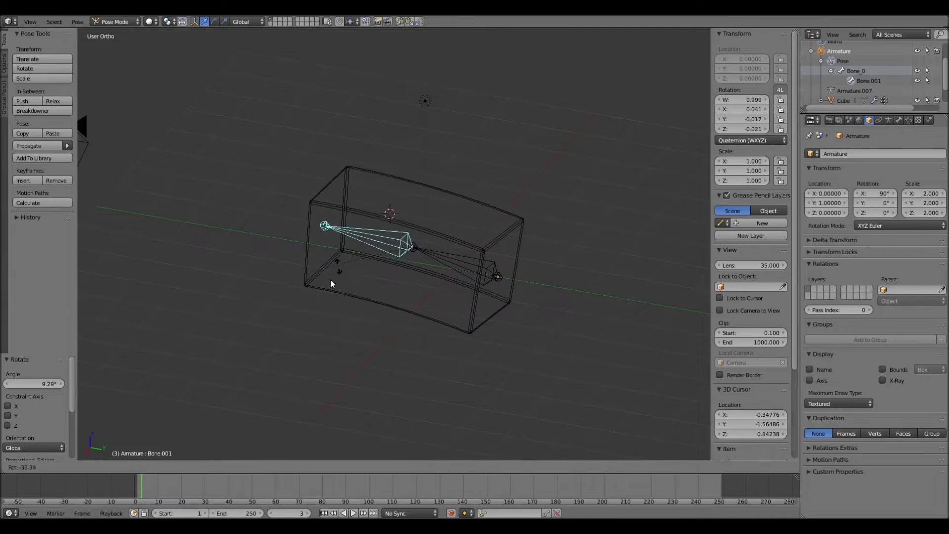
{"action": "left_click", "coordinate": [379, 193]}
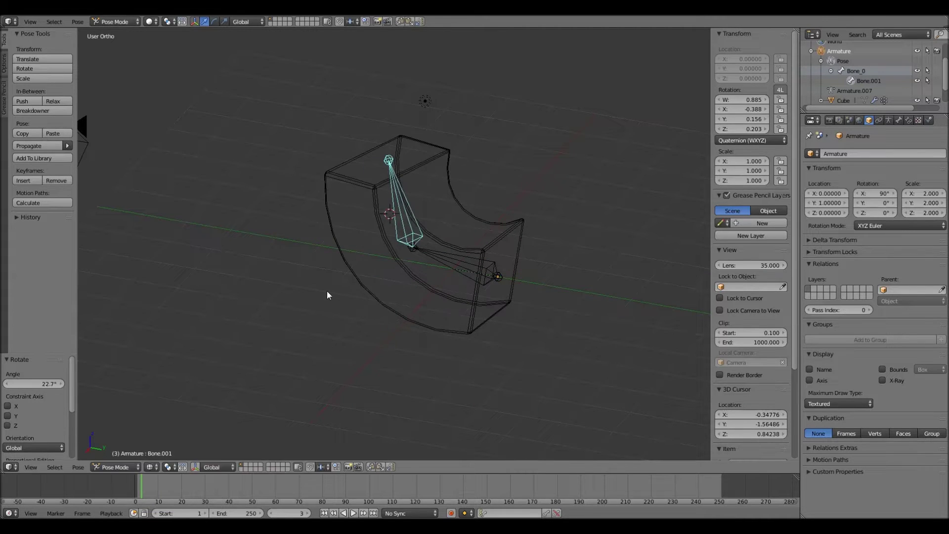
- Set the viewport shading back to Solid and clear the rotation of Bone.001
{"action": "middle_click_drag", "start_coordinate": [329, 295], "coordinate": [382, 316]}
{"action": "left_click", "coordinate": [156, 464]}
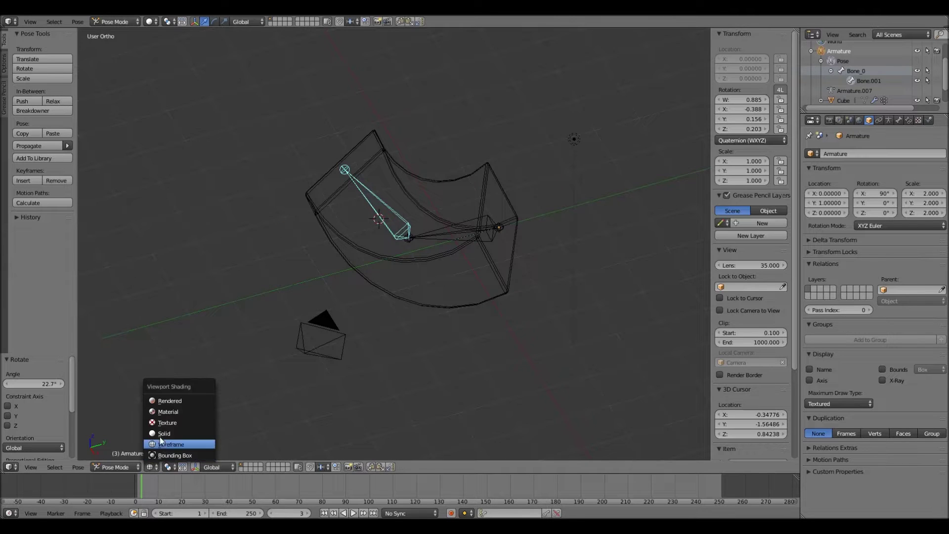
{"action": "left_click", "coordinate": [171, 433]}
{"action": "middle_click_drag", "start_coordinate": [170, 433], "coordinate": [359, 330]}
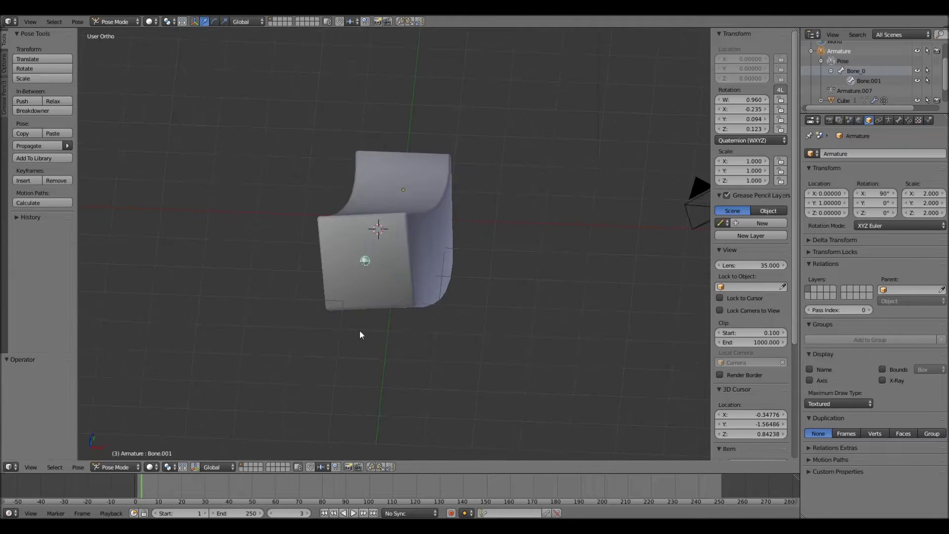
{"action": "key", "text": "alt+r"}
{"action": "middle_click_drag", "start_coordinate": [476, 322], "coordinate": [358, 346]}
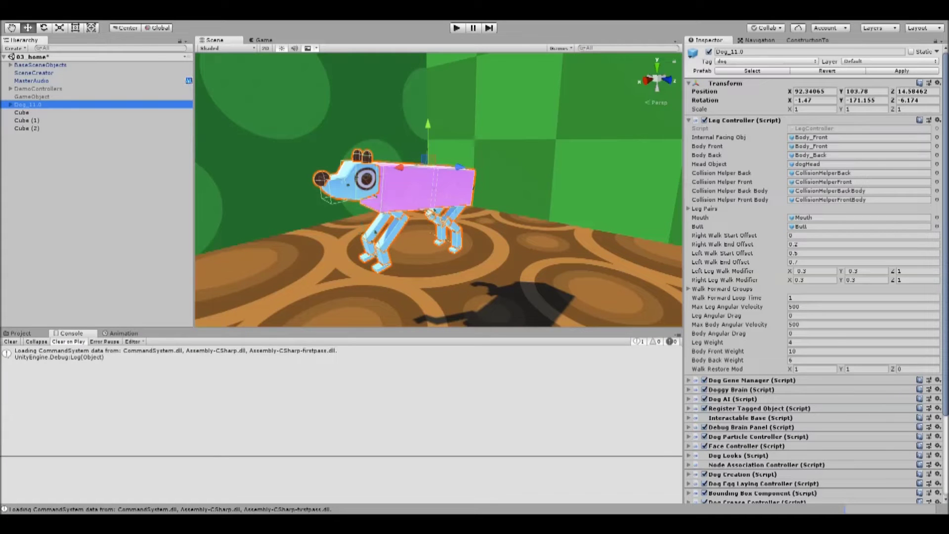
- In the Unity editor, select Bone_BodyFront under the dogBody Armature of Dog_11.0
{"action": "scroll", "coordinate": [433, 203], "scroll_direction": "down", "scroll_amount": 5}
{"action": "scroll", "coordinate": [416, 206], "scroll_direction": "up", "scroll_amount": 7}
{"action": "right_click_drag", "start_coordinate": [416, 205], "coordinate": [395, 238]}
{"action": "left_click_drag", "start_coordinate": [396, 239], "coordinate": [324, 220], "text": "alt"}
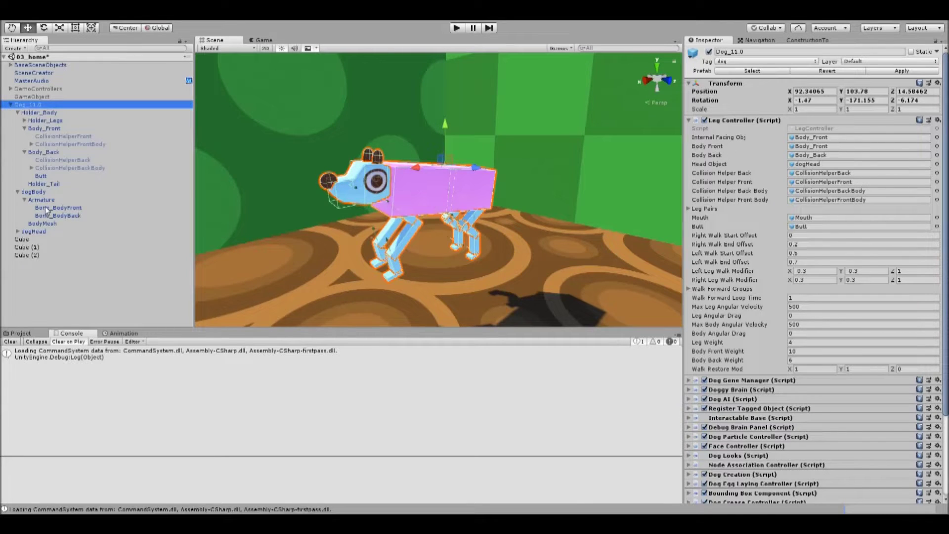
{"action": "left_click", "coordinate": [51, 208]}
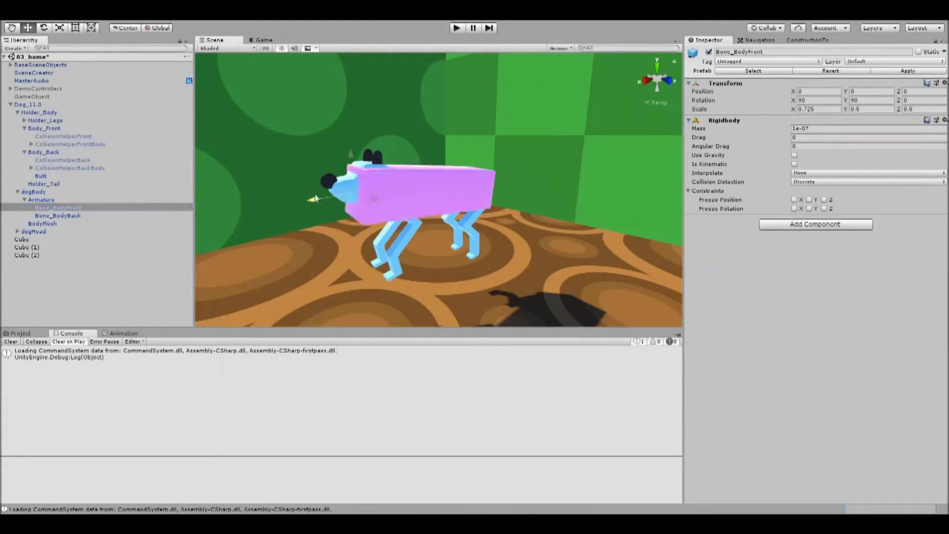
- Move Bone_BodyBack to about X -0.071, Y 0.047, Z 1.18 to reshape the dog's rear body, and select its parent Armature
{"action": "left_click", "coordinate": [59, 215]}
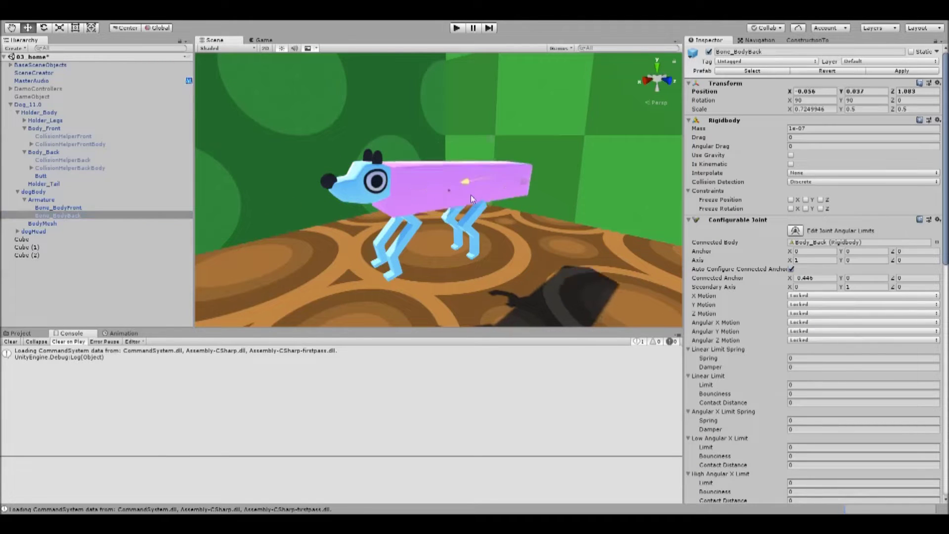
{"action": "left_click_drag", "start_coordinate": [461, 151], "coordinate": [468, 190]}
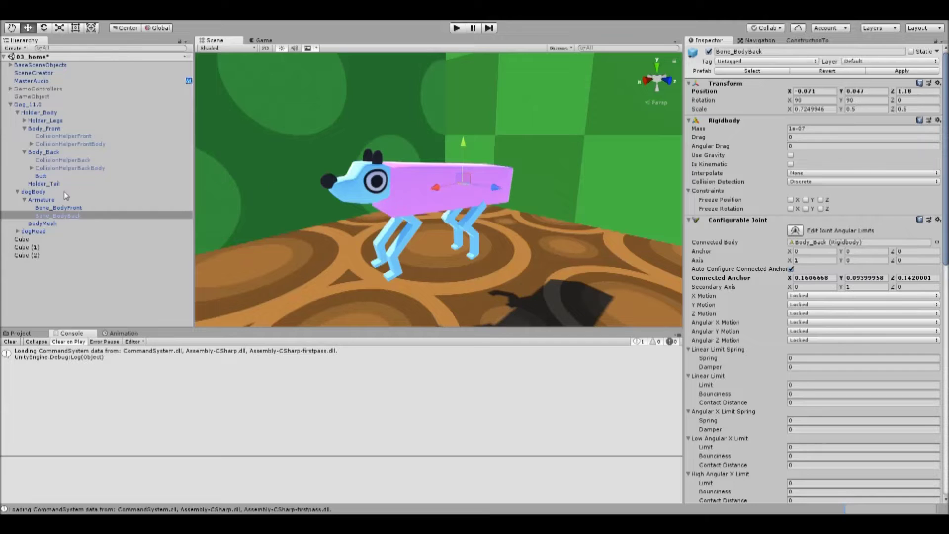
{"action": "left_click", "coordinate": [47, 200]}
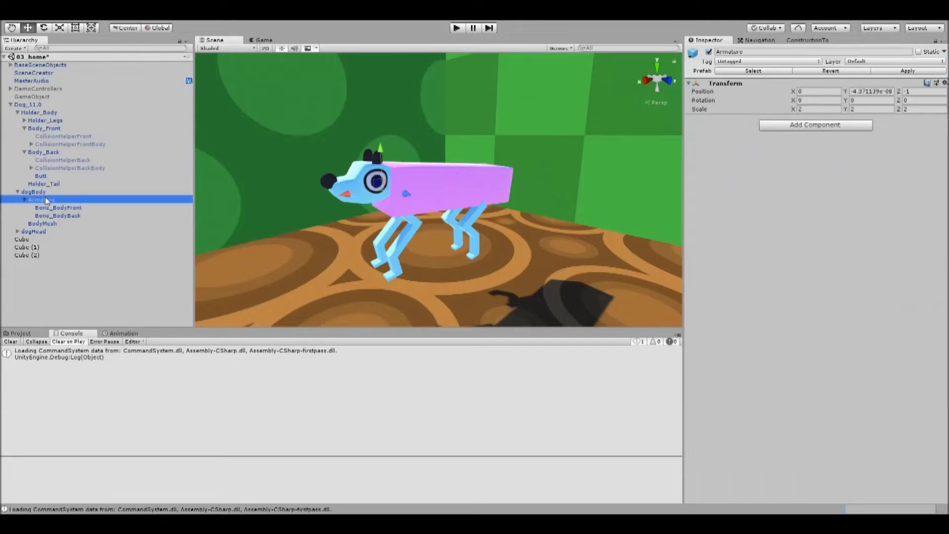
- Examine the Rigidbody and Configurable Joint settings of Body_Front under Holder_Body of Dog_11.0
{"action": "left_click", "coordinate": [53, 127]}
{"action": "scroll", "coordinate": [773, 246], "scroll_direction": "down", "scroll_amount": 12}
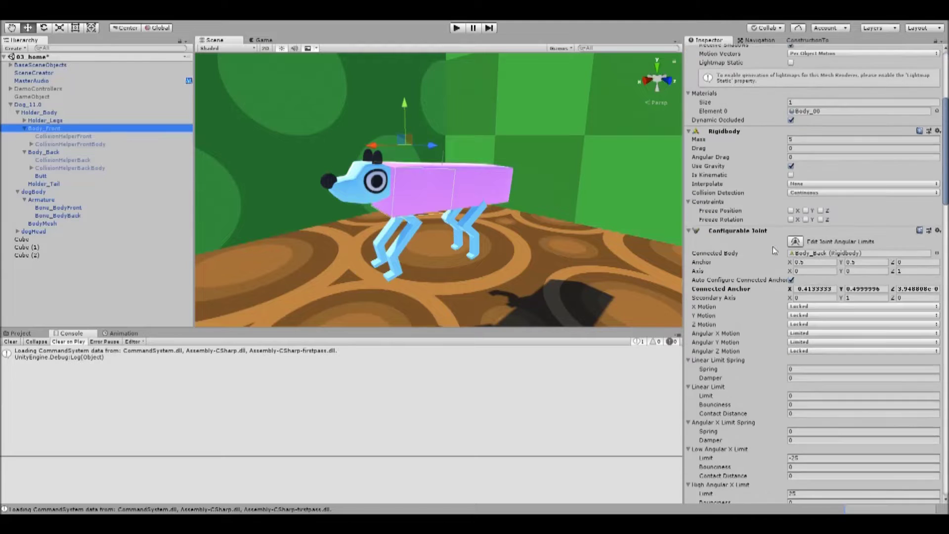
{"action": "scroll", "coordinate": [769, 245], "scroll_direction": "down", "scroll_amount": 12}
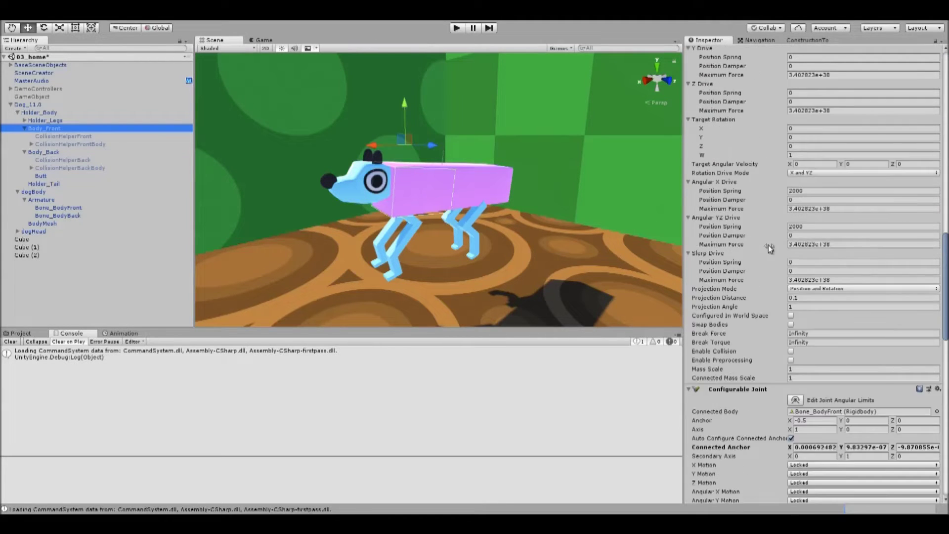
{"action": "scroll", "coordinate": [767, 245], "scroll_direction": "down", "scroll_amount": 10}
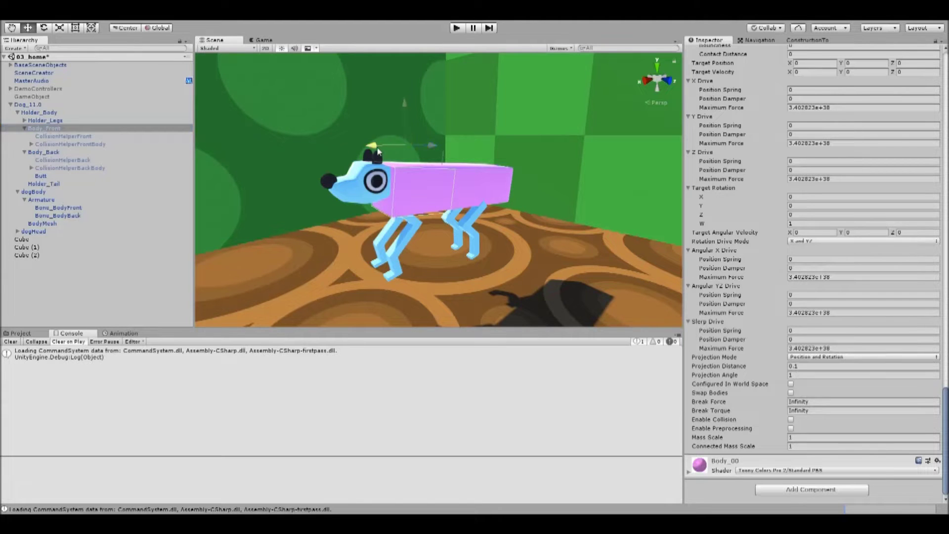
- Try moving the dog's Body_Front and Body_Back parts in the scene, and undo the recent test changes
{"action": "left_click_drag", "start_coordinate": [310, 171], "coordinate": [340, 159]}
{"action": "key", "text": "ctrl+z"}
{"action": "left_click", "coordinate": [48, 152]}
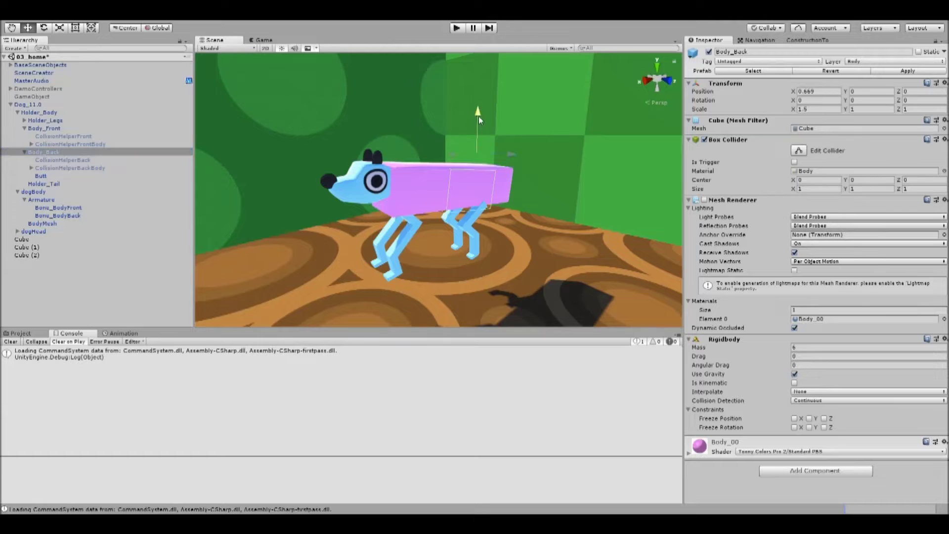
{"action": "left_click", "coordinate": [44, 175]}
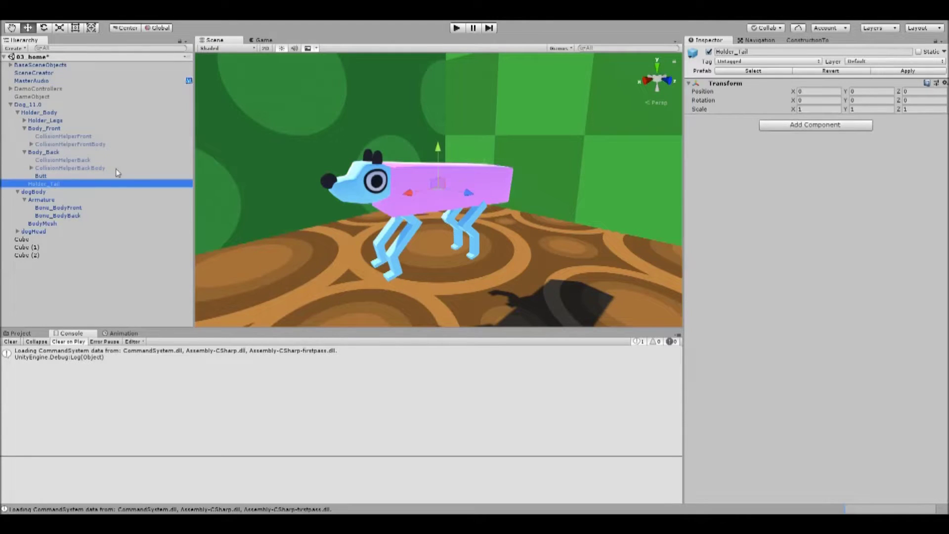
{"action": "key", "text": "ctrl+z"}
{"action": "key", "text": "ctrl+z"}
{"action": "key", "text": "ctrl+z"}
{"action": "key", "text": "ctrl+z"}
{"action": "key", "text": "ctrl+z"}
{"action": "key", "text": "ctrl+z"}
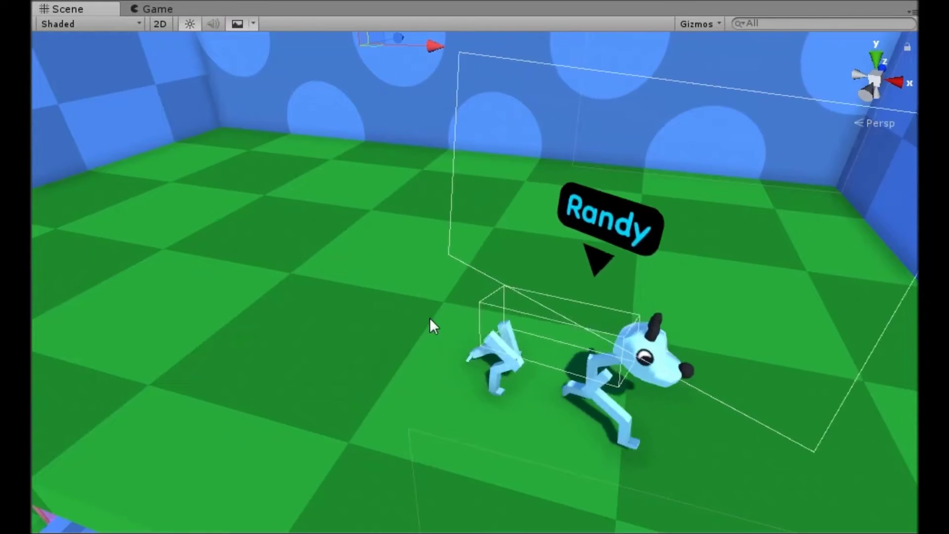
- Inspect the pink physics body cubes of the dog Randy in the scene and switch to the Game view
{"action": "right_click_drag", "start_coordinate": [675, 318], "coordinate": [852, 331]}
{"action": "left_click", "coordinate": [561, 327]}
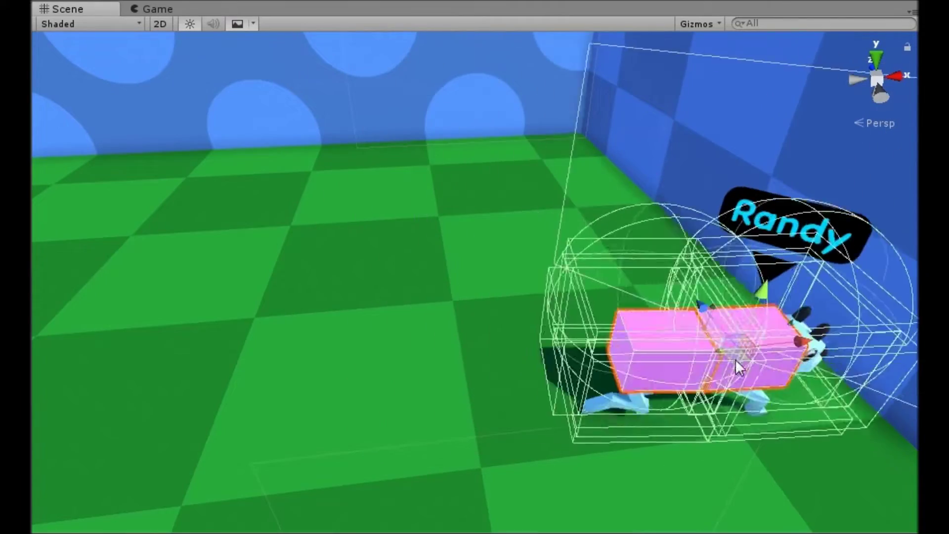
{"action": "left_click", "coordinate": [201, 444]}
{"action": "left_click", "coordinate": [144, 8]}
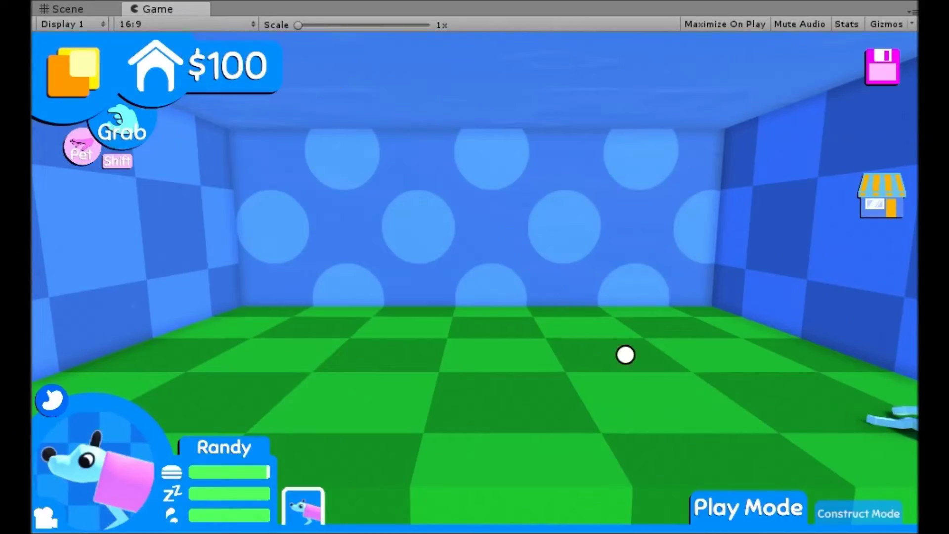
- Grab Randy and pull him into the middle of the room, and pet him
{"action": "left_click_drag", "start_coordinate": [885, 423], "coordinate": [499, 306]}
{"action": "scroll", "coordinate": [550, 349], "scroll_direction": "up", "scroll_amount": 3}
{"action": "left_click_drag", "start_coordinate": [549, 396], "coordinate": [452, 334]}
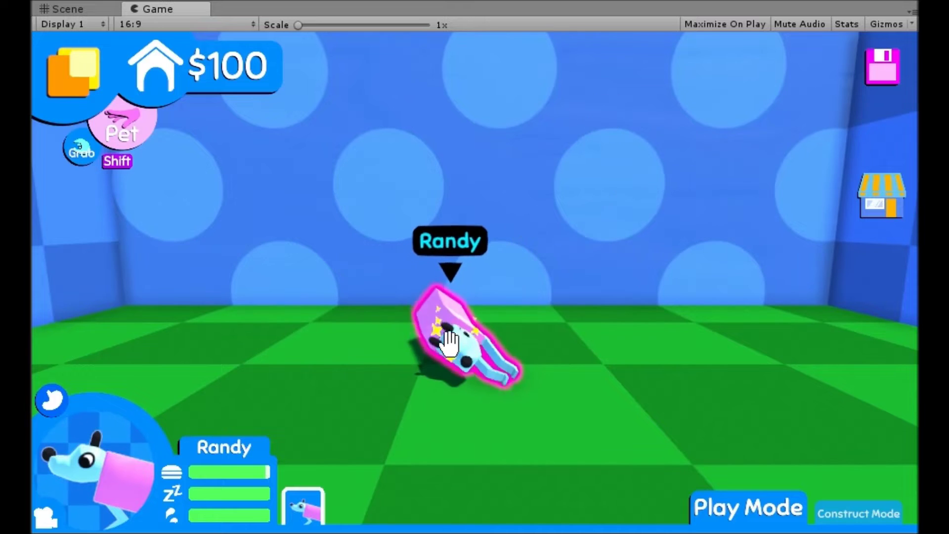
- Grab Randy in the room to toss him upward, and lift his rear body off the floor
{"action": "left_click_drag", "start_coordinate": [494, 296], "coordinate": [479, 252]}
{"action": "left_click_drag", "start_coordinate": [494, 213], "coordinate": [519, 58]}
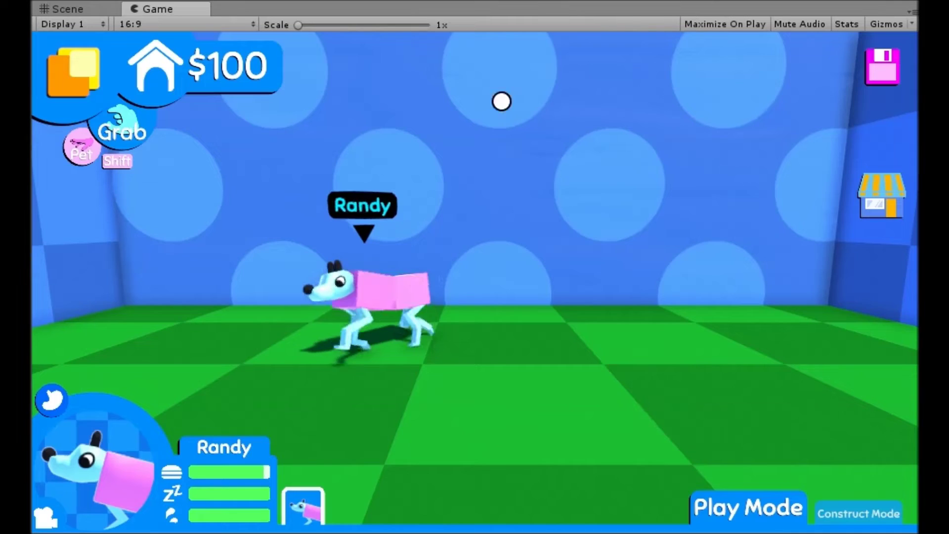
{"action": "left_click_drag", "start_coordinate": [339, 303], "coordinate": [294, 368]}
{"action": "left_click_drag", "start_coordinate": [294, 321], "coordinate": [365, 285]}
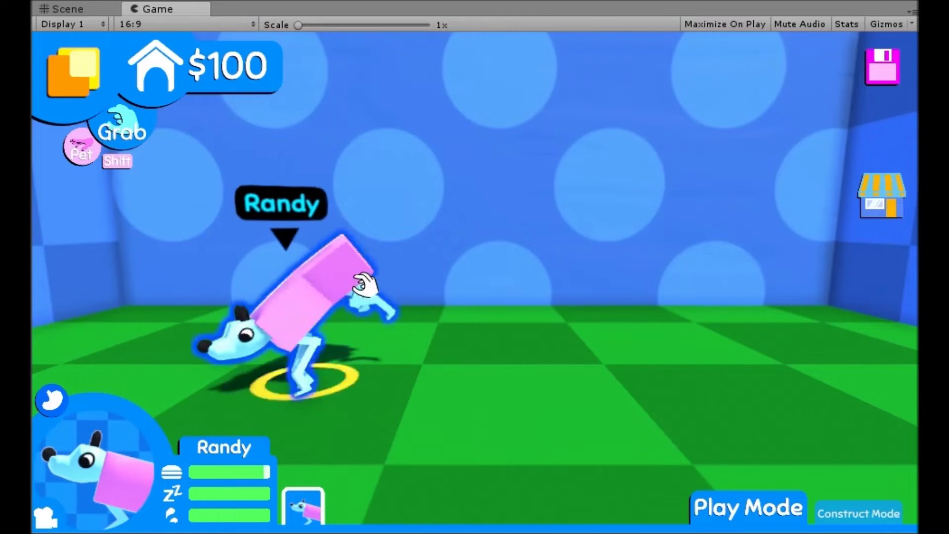
- Switch to the close-up camera on Randy and pull him upward to show how his body bends
{"action": "left_click", "coordinate": [46, 516]}
{"action": "right_click_drag", "start_coordinate": [543, 396], "coordinate": [830, 396]}
{"action": "scroll", "coordinate": [636, 439], "scroll_direction": "up", "scroll_amount": 2}
{"action": "left_click_drag", "start_coordinate": [553, 356], "coordinate": [531, 218]}
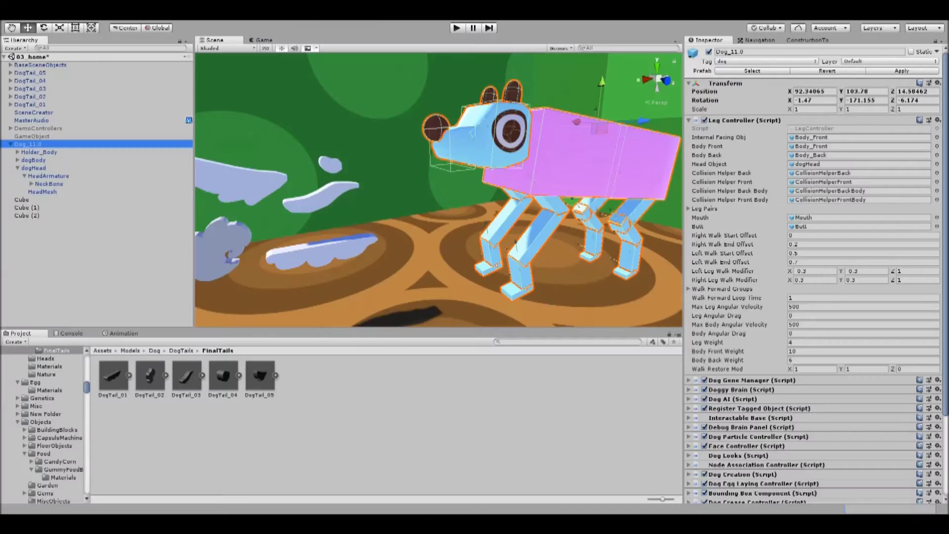
- In the Unity editor, inspect dogHead of Dog_11.0 from several angles and select its HeadArmature
{"action": "left_click_drag", "start_coordinate": [438, 154], "coordinate": [470, 93], "text": "alt"}
{"action": "key", "text": "f"}
{"action": "middle_click_drag", "start_coordinate": [470, 93], "coordinate": [477, 65]}
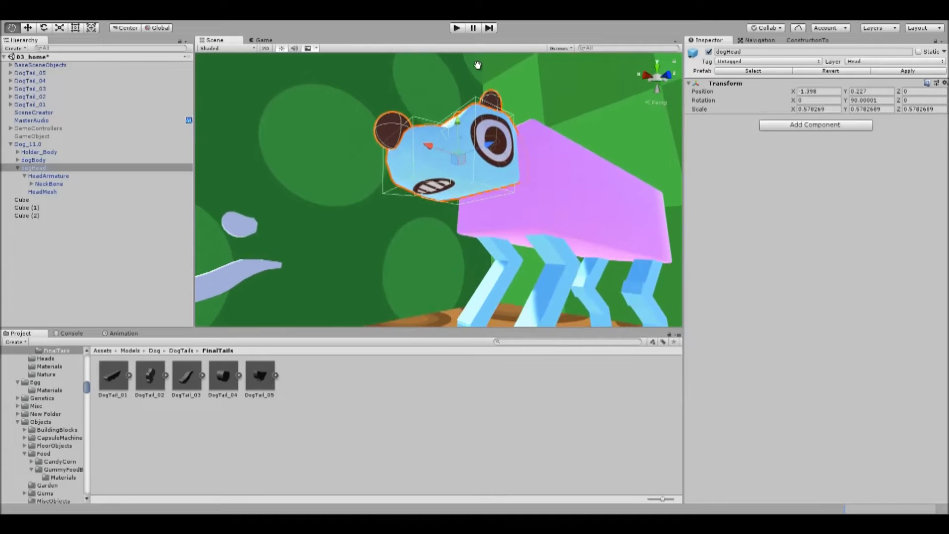
{"action": "left_click_drag", "start_coordinate": [477, 84], "coordinate": [426, 142], "text": "alt"}
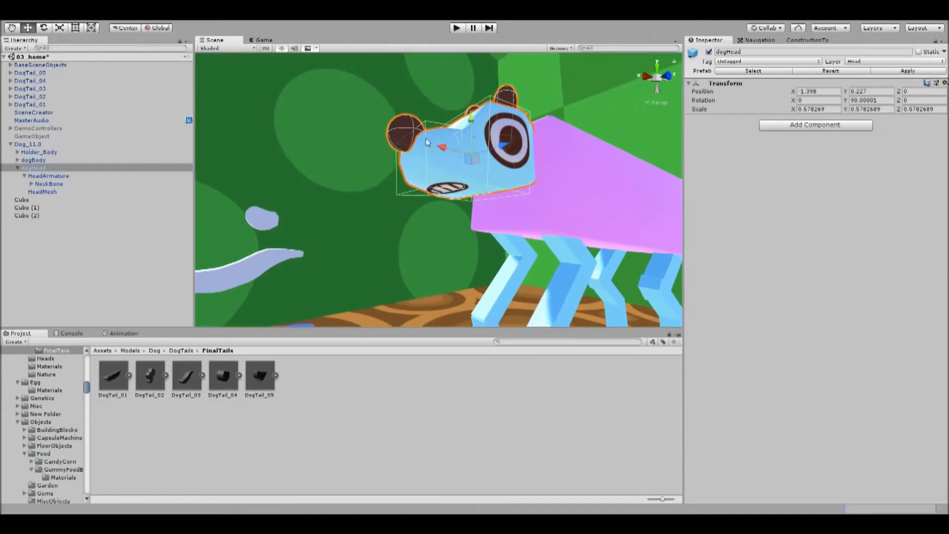
{"action": "left_click", "coordinate": [50, 177]}
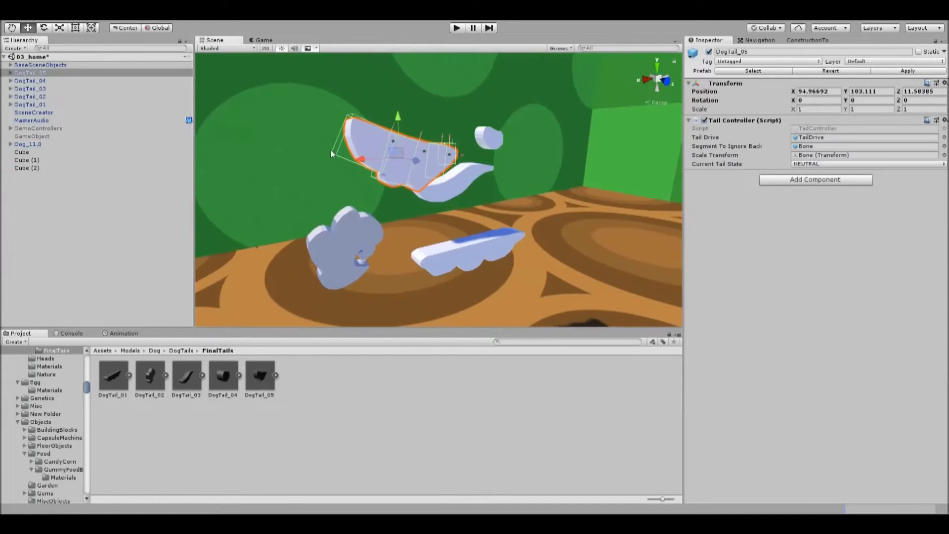
- Inspect the tail models in the scene by selecting DogTail_05, DogTail_02 and DogTail_01
{"action": "middle_click_drag", "start_coordinate": [331, 150], "coordinate": [274, 137]}
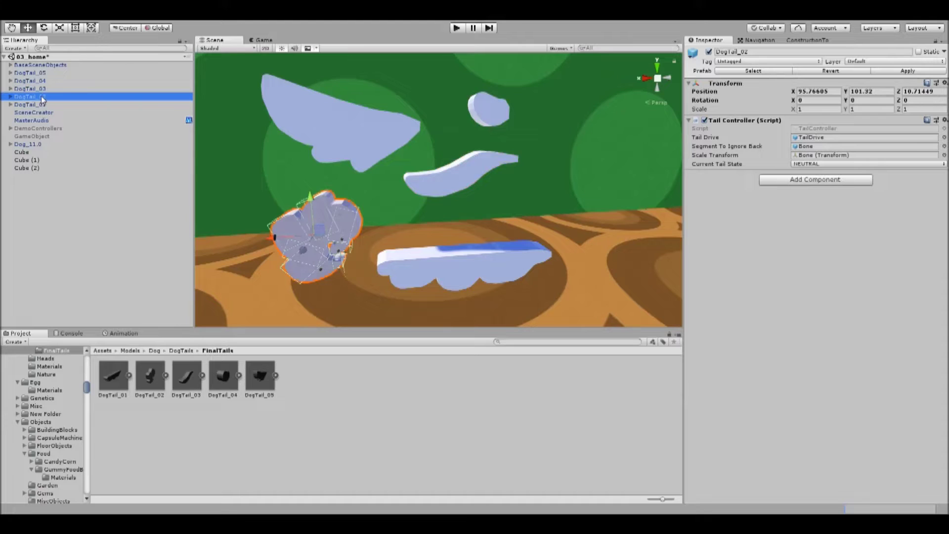
{"action": "left_click", "coordinate": [41, 105]}
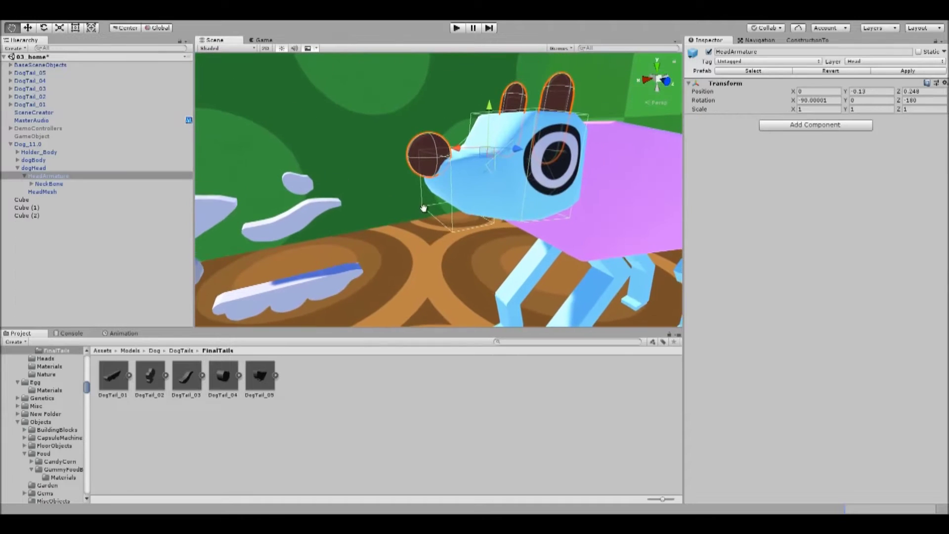
- Inspect NeckBone and HeadMesh under dogHead, and try moving MainFaceBone
{"action": "left_click", "coordinate": [49, 184]}
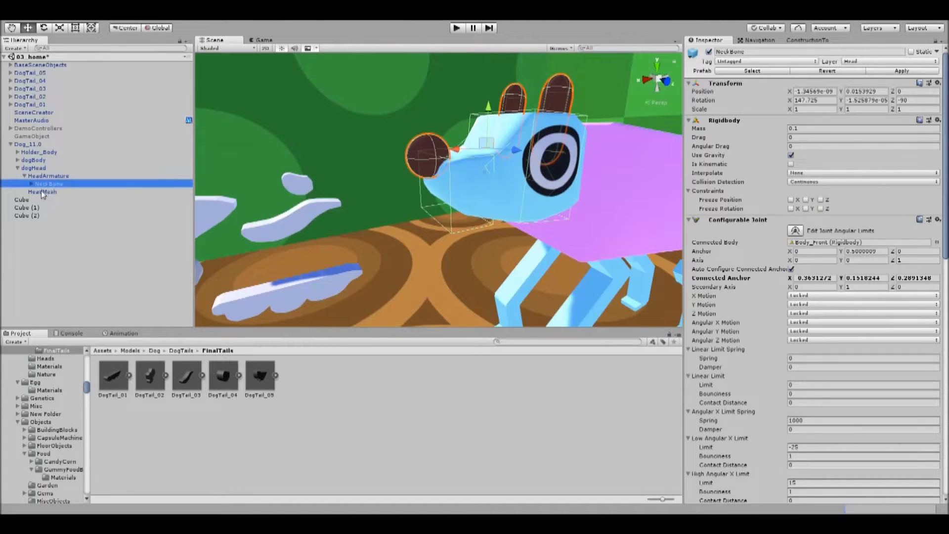
{"action": "left_click", "coordinate": [43, 193]}
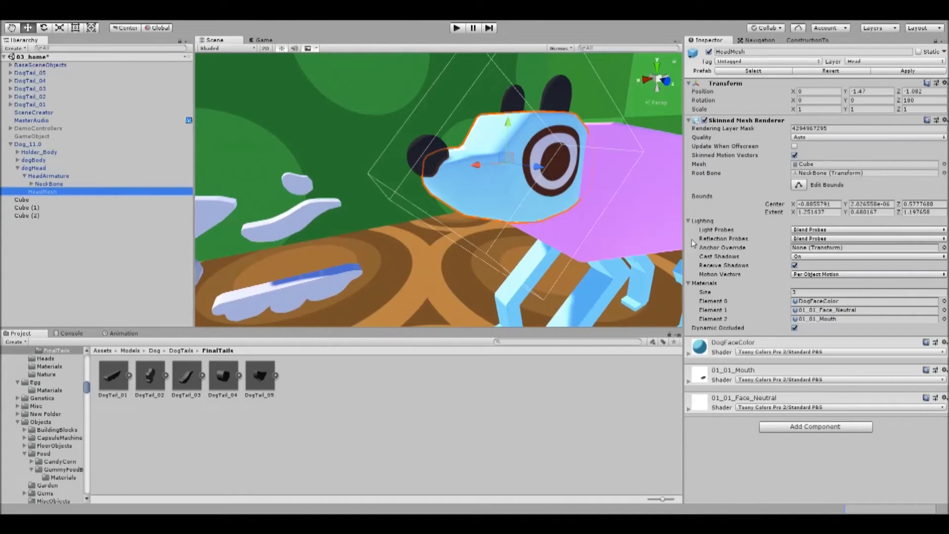
{"action": "left_click", "coordinate": [49, 176]}
{"action": "left_click", "coordinate": [49, 184]}
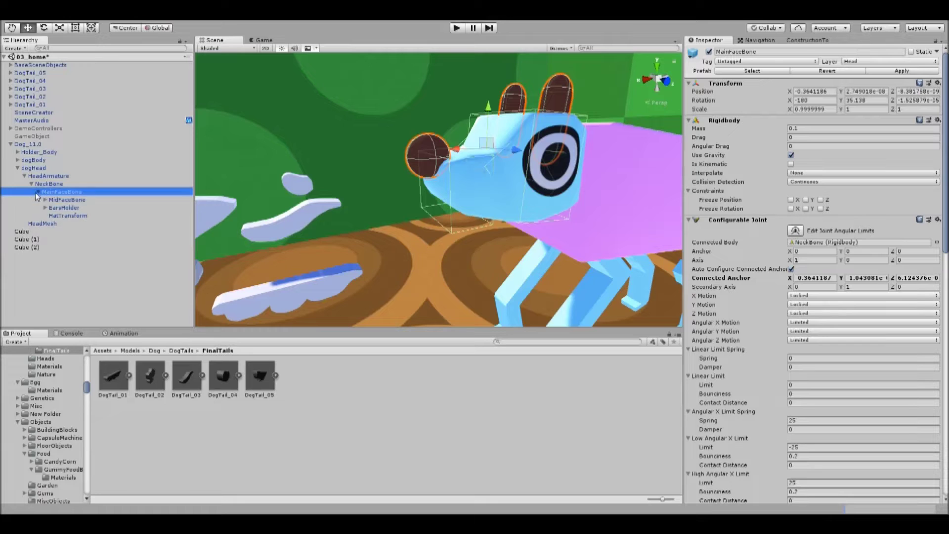
{"action": "left_click_drag", "start_coordinate": [481, 136], "coordinate": [464, 64]}
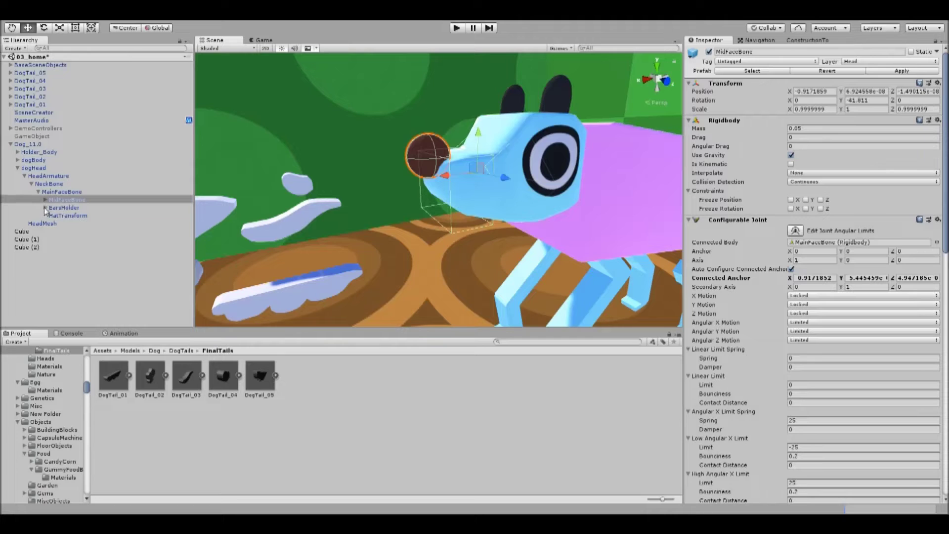
- Inspect EarsHolder under MainFaceBone, including its EarLeft and EarRight objects
{"action": "left_click", "coordinate": [64, 208]}
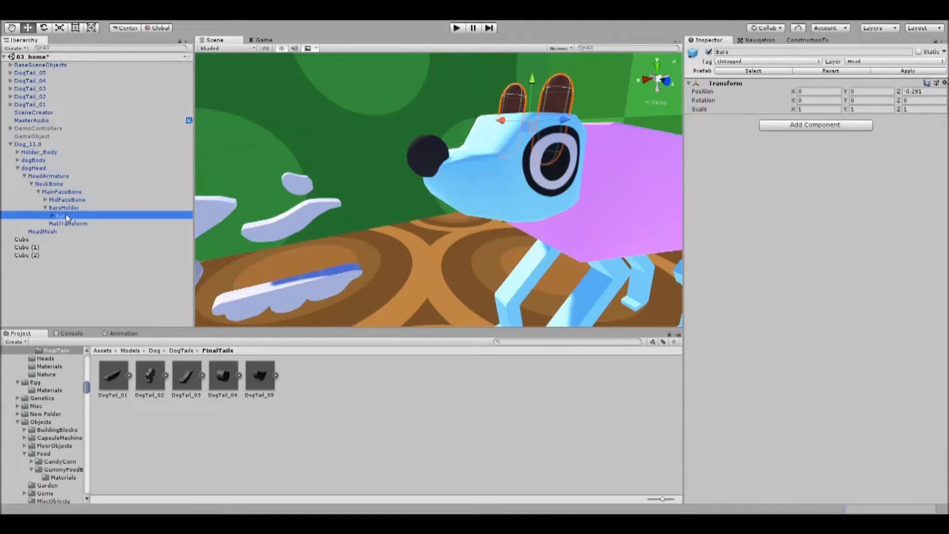
{"action": "left_click", "coordinate": [72, 223]}
{"action": "left_click", "coordinate": [74, 232]}
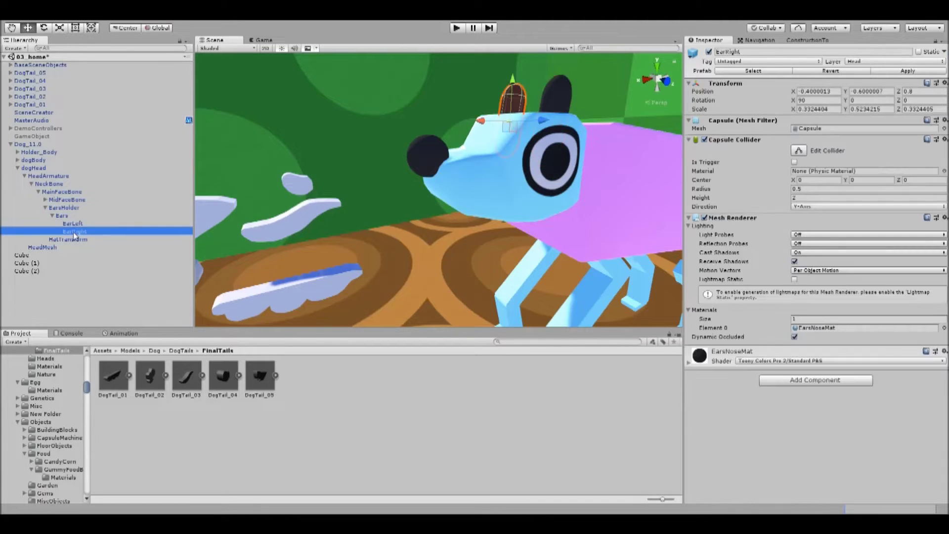
- Try moving MainFaceBone to shift the dog's head, undo the move, and select dogHead
{"action": "left_click", "coordinate": [61, 192]}
{"action": "left_click_drag", "start_coordinate": [492, 115], "coordinate": [390, 157]}
{"action": "key", "text": "ctrl+z"}
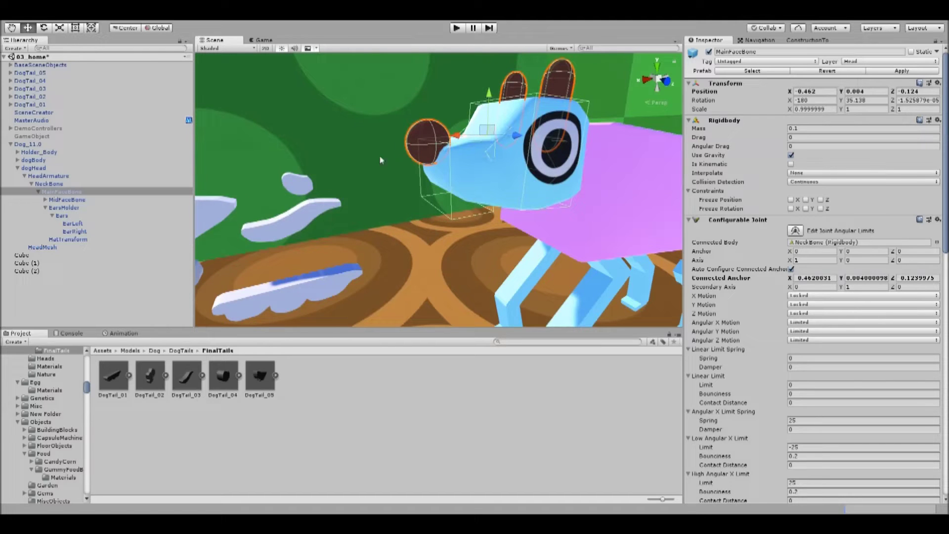
{"action": "left_click", "coordinate": [34, 168]}
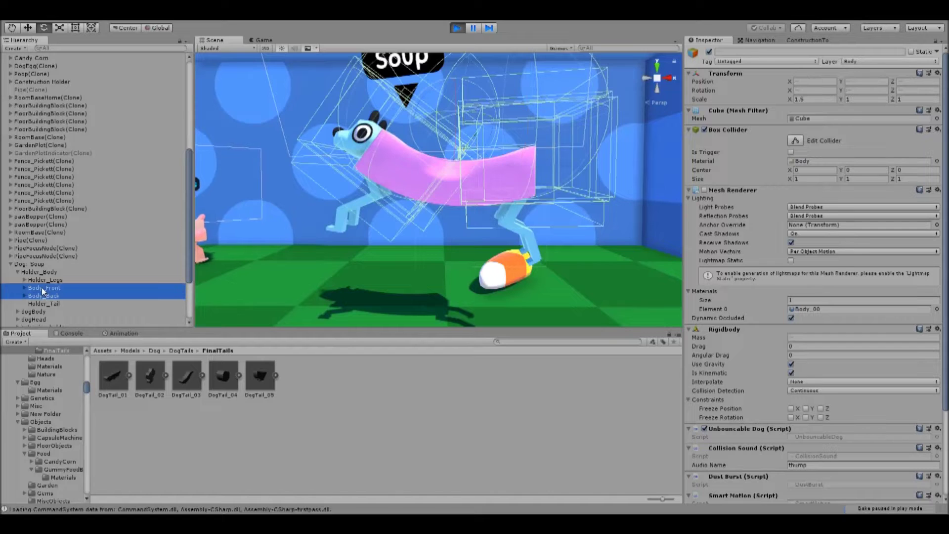
- In the running scene, select Body_Back of the dog Soup and try rotating it to bend the rear body
{"action": "middle_click_drag", "start_coordinate": [413, 239], "coordinate": [455, 237]}
{"action": "scroll", "coordinate": [414, 233], "scroll_direction": "up", "scroll_amount": 4}
{"action": "scroll", "coordinate": [455, 237], "scroll_direction": "down", "scroll_amount": 2}
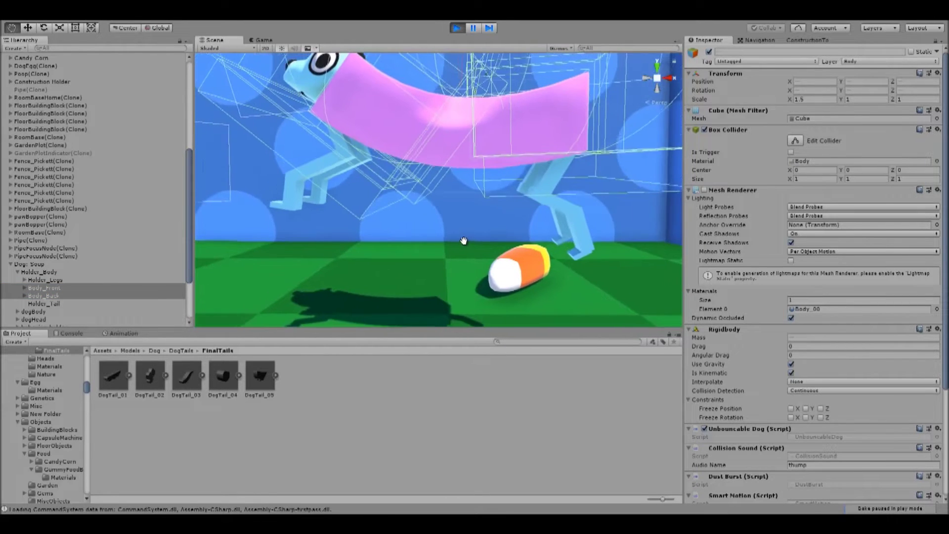
{"action": "left_click", "coordinate": [124, 296]}
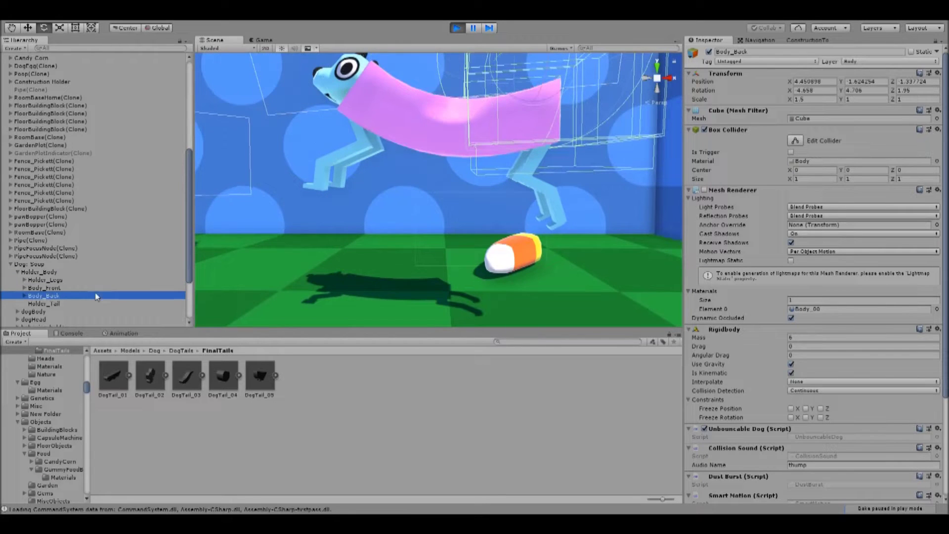
{"action": "scroll", "coordinate": [485, 130], "scroll_direction": "down", "scroll_amount": 3}
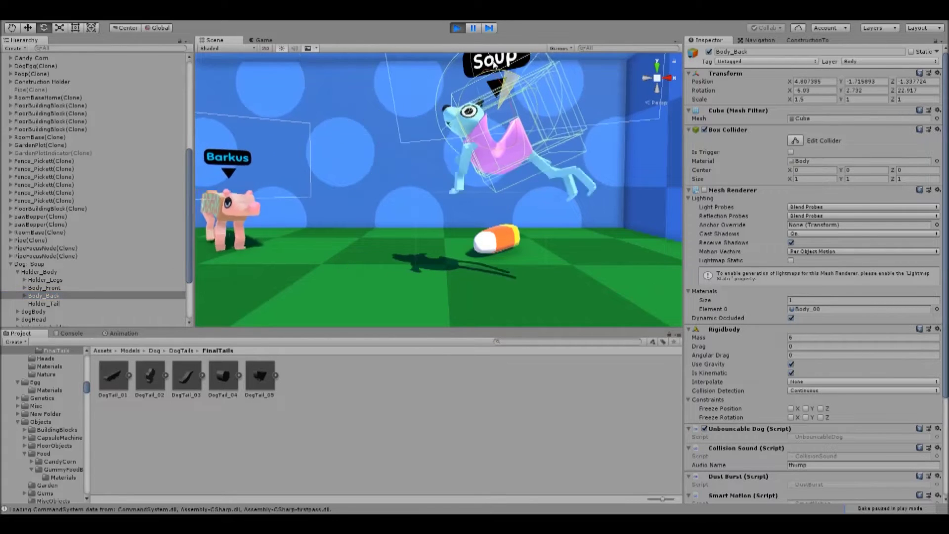
{"action": "key", "text": "Up"}
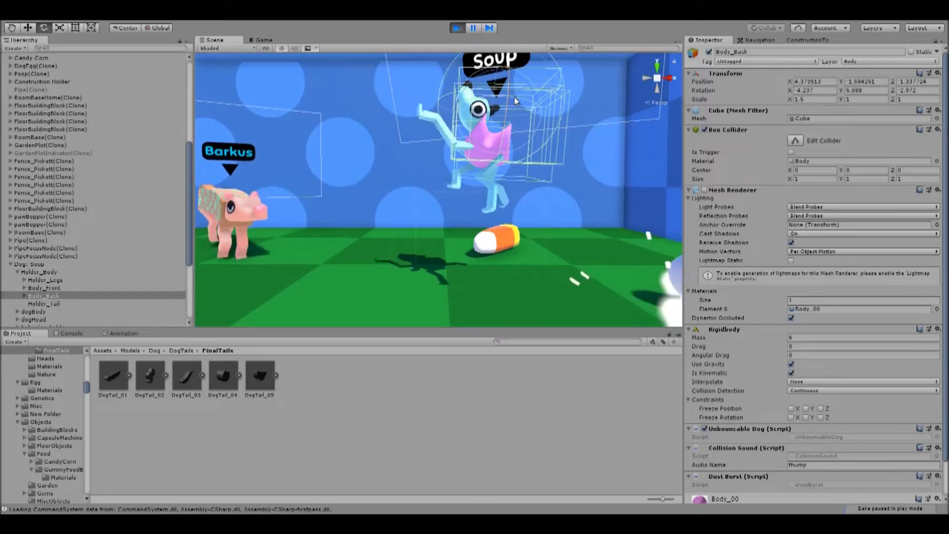
- Select Soup's Body_Front and rotate it to bend the front body
{"action": "key", "text": "shift+Down"}
{"action": "key", "text": "Down"}
{"action": "key", "text": "Up"}
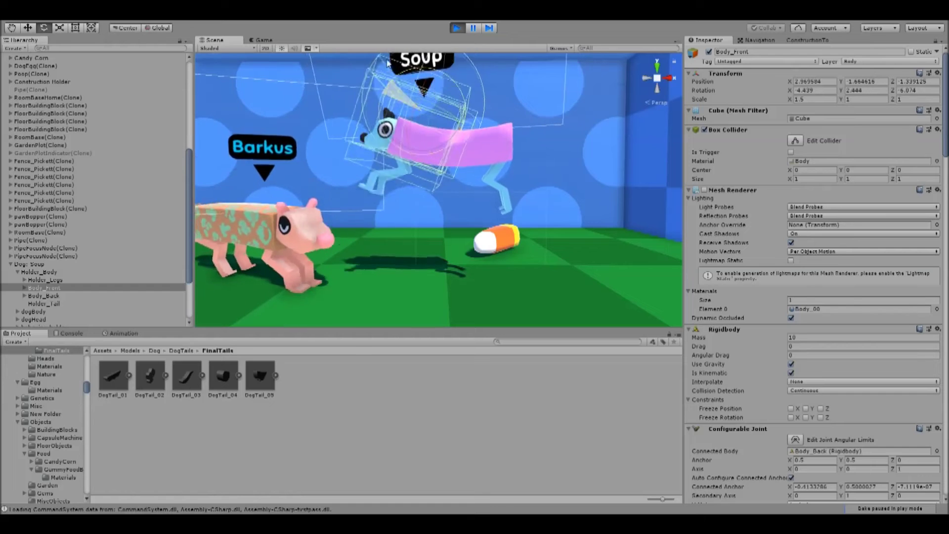
- Select Soup's Body_Back and Body_Front together and rotate both so the dog's body curves
{"action": "left_click", "coordinate": [63, 295]}
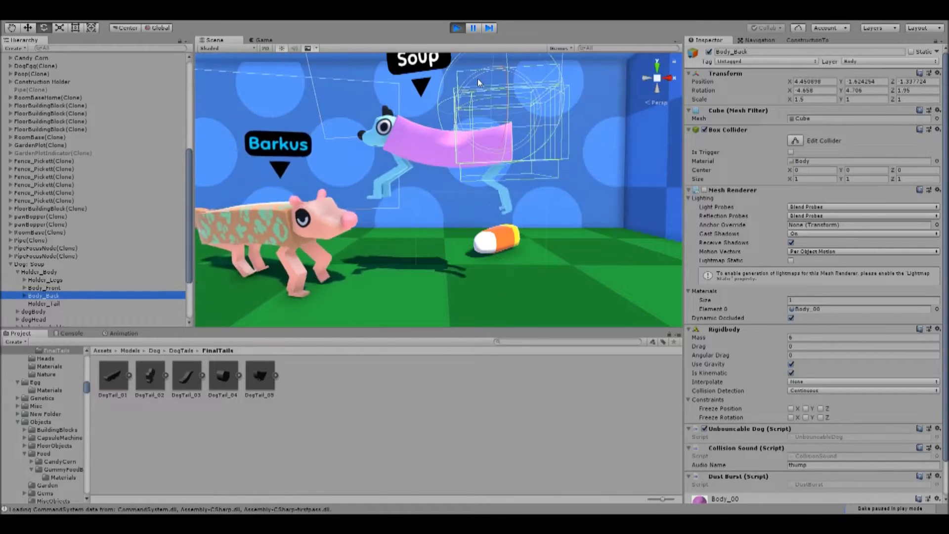
{"action": "left_click", "coordinate": [61, 287], "text": "ctrl"}
{"action": "middle_click_drag", "start_coordinate": [352, 196], "coordinate": [370, 183]}
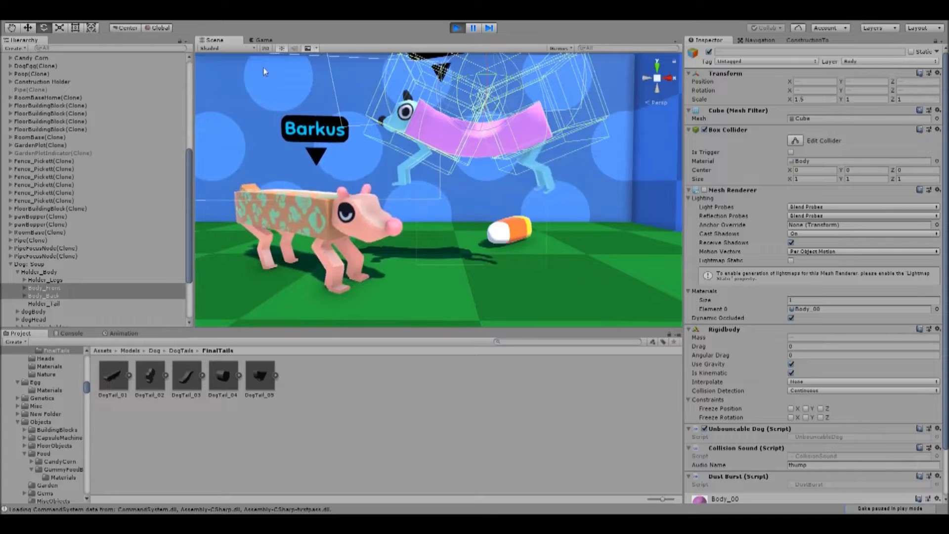
- Select the dog Barkus and, under its Holder_Body, select Body_Front and Body_Back together
{"action": "left_click", "coordinate": [290, 210]}
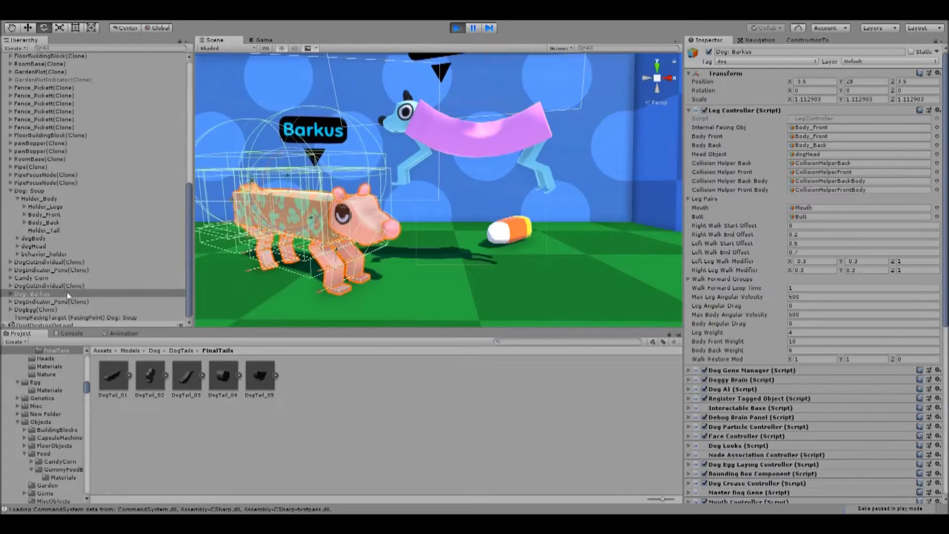
{"action": "left_click", "coordinate": [11, 292]}
{"action": "left_click", "coordinate": [18, 300]}
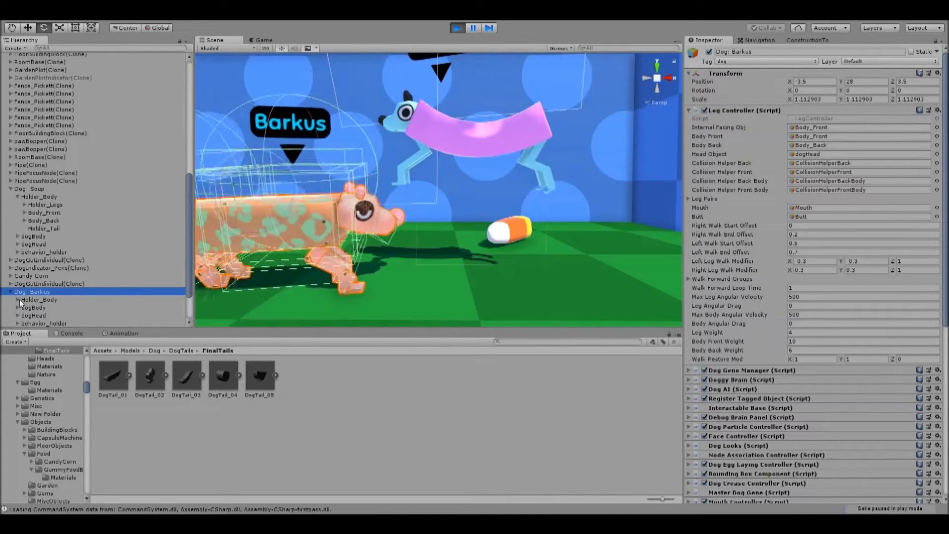
{"action": "left_click", "coordinate": [43, 307]}
{"action": "left_click", "coordinate": [44, 315]}
{"action": "left_click", "coordinate": [46, 322], "text": "shift"}
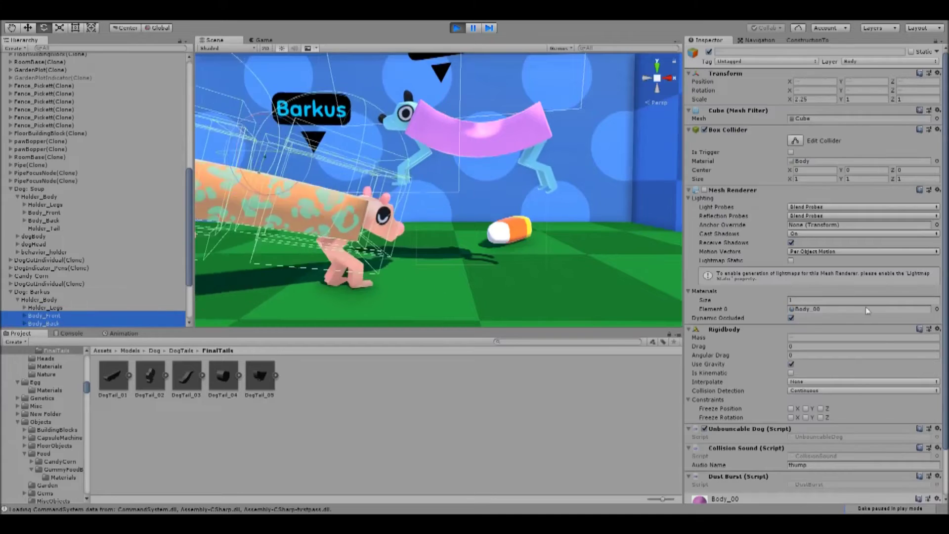
- Make Barkus's selected Body_Front and Body_Back kinematic and move them together through the scene
{"action": "left_click", "coordinate": [792, 373]}
{"action": "key", "text": "f"}
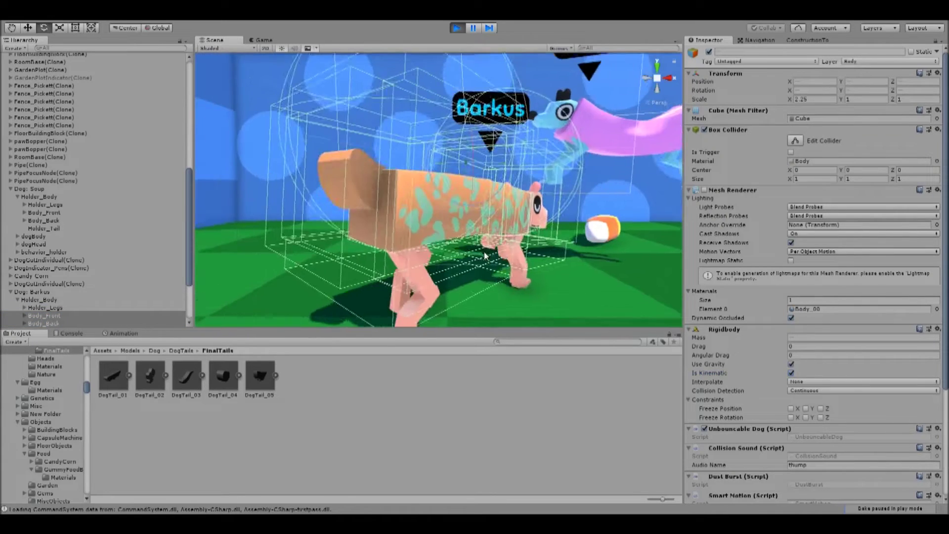
{"action": "key", "text": "w"}
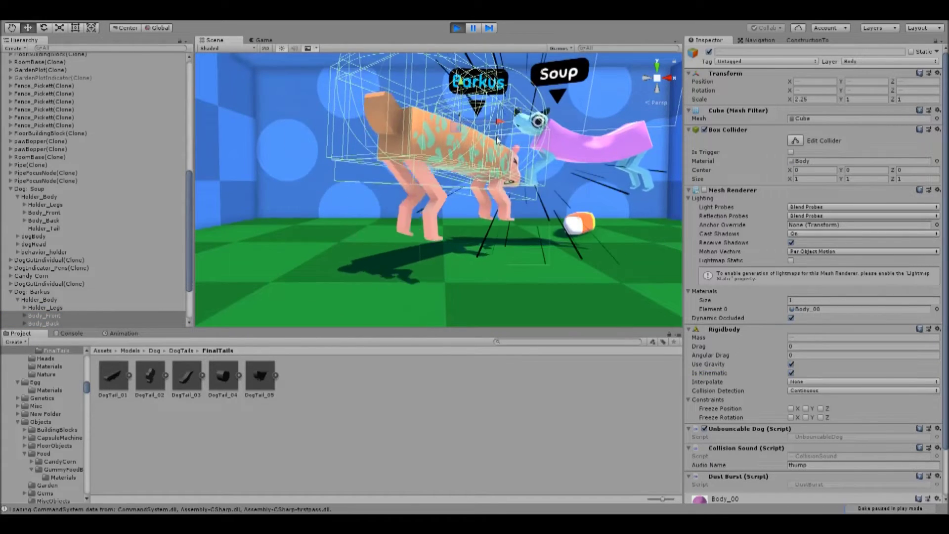
{"action": "left_click_drag", "start_coordinate": [452, 125], "coordinate": [326, 118]}
{"action": "middle_click_drag", "start_coordinate": [464, 177], "coordinate": [497, 189]}
{"action": "left_click_drag", "start_coordinate": [497, 189], "coordinate": [512, 201], "text": "alt"}
{"action": "scroll", "coordinate": [512, 201], "scroll_direction": "up", "scroll_amount": 4}
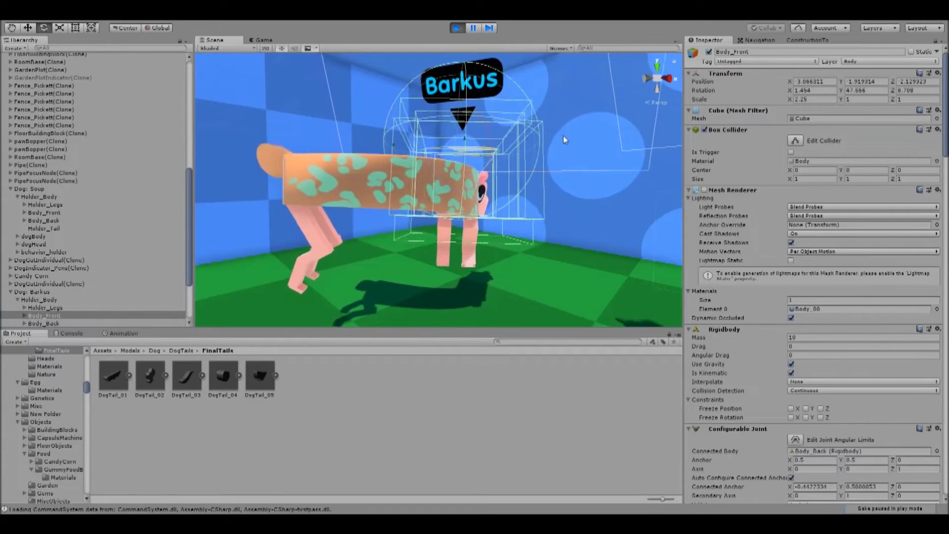
- Select Barkus's Body_Front and Body_Back together and enable their Mesh Renderer to reveal the physics boxes
{"action": "left_click", "coordinate": [60, 323], "text": "shift"}
{"action": "right_click_drag", "start_coordinate": [363, 165], "coordinate": [406, 195]}
{"action": "scroll", "coordinate": [48, 310], "scroll_direction": "down", "scroll_amount": 3}
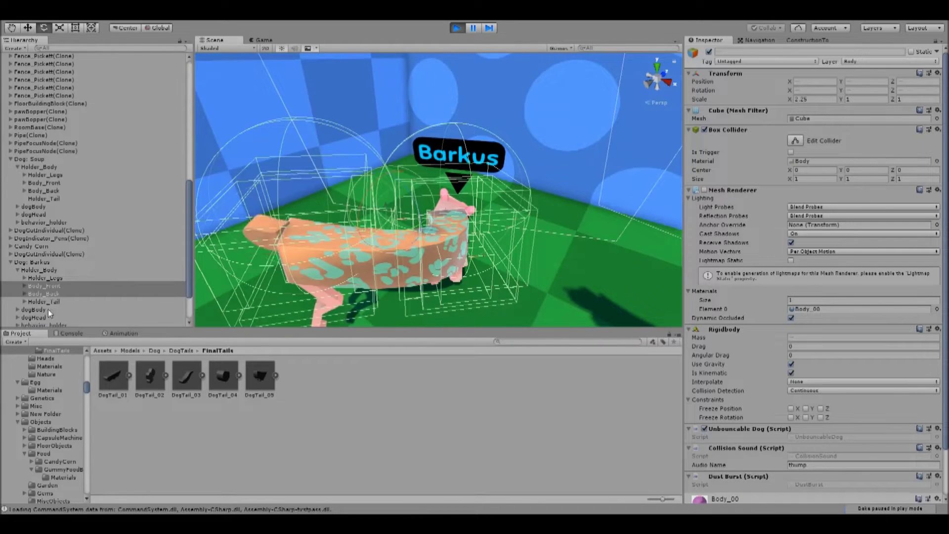
{"action": "left_click", "coordinate": [25, 294]}
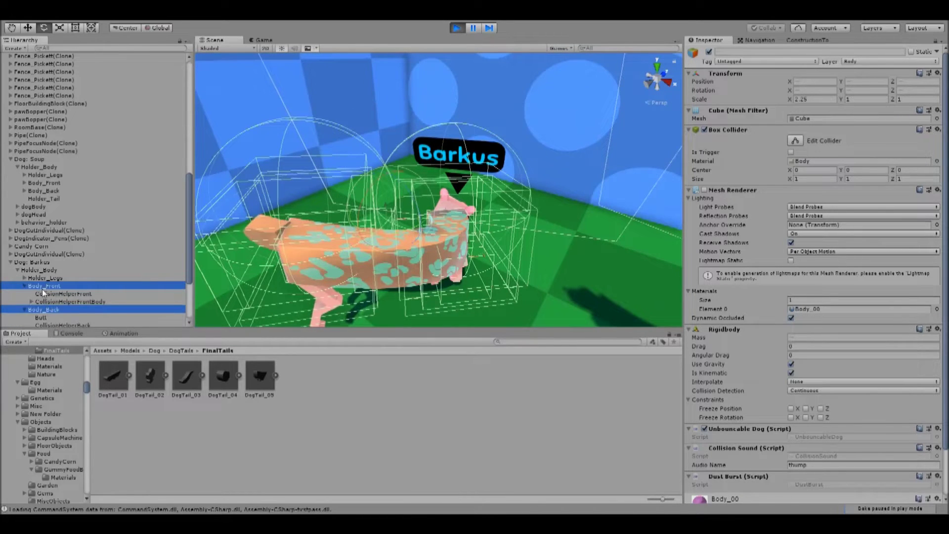
{"action": "left_click", "coordinate": [705, 191]}
{"action": "middle_click_drag", "start_coordinate": [444, 269], "coordinate": [485, 247]}
{"action": "right_click_drag", "start_coordinate": [485, 248], "coordinate": [532, 289]}
{"action": "middle_click_drag", "start_coordinate": [514, 222], "coordinate": [509, 253]}
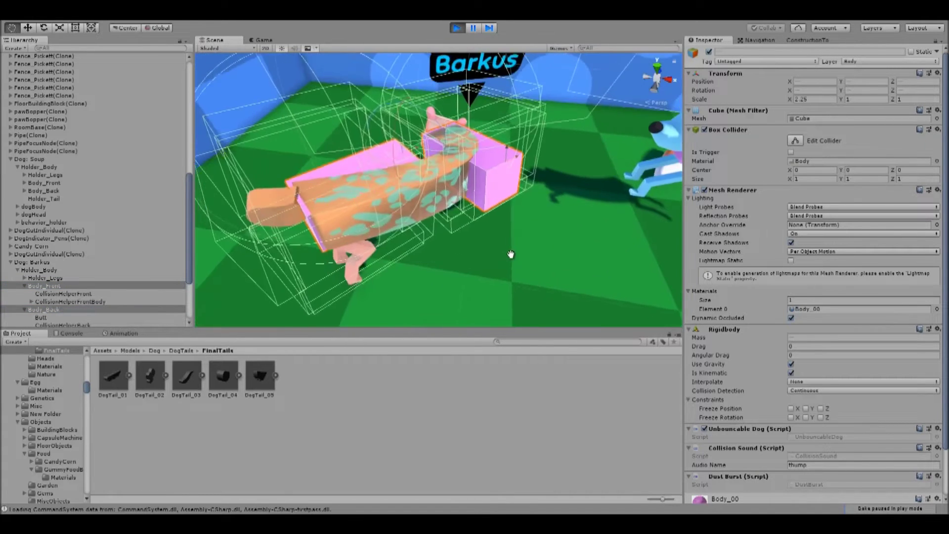
{"action": "left_click_drag", "start_coordinate": [509, 253], "coordinate": [515, 263], "text": "alt"}
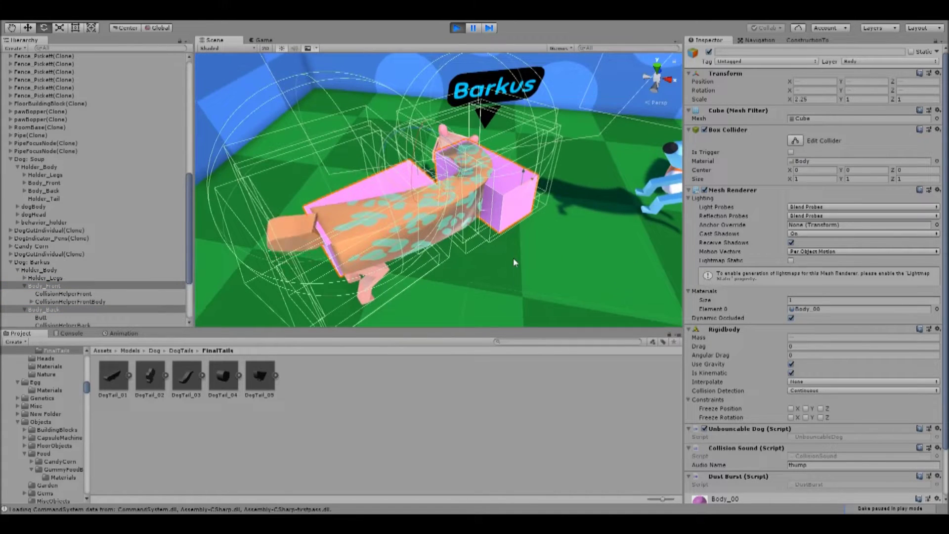
- Select Barkus's Body_Back alone and rotate it so the rear body bends relative to the front
{"action": "left_click", "coordinate": [43, 311]}
{"action": "left_click_drag", "start_coordinate": [361, 214], "coordinate": [295, 224]}
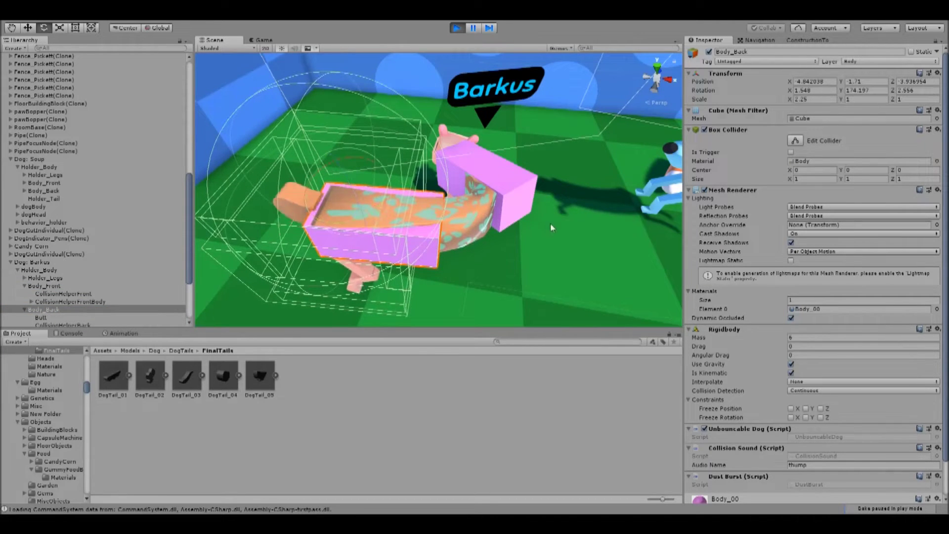
{"action": "left_click_drag", "start_coordinate": [545, 225], "coordinate": [456, 250], "text": "alt"}
{"action": "middle_click_drag", "start_coordinate": [474, 232], "coordinate": [454, 240]}
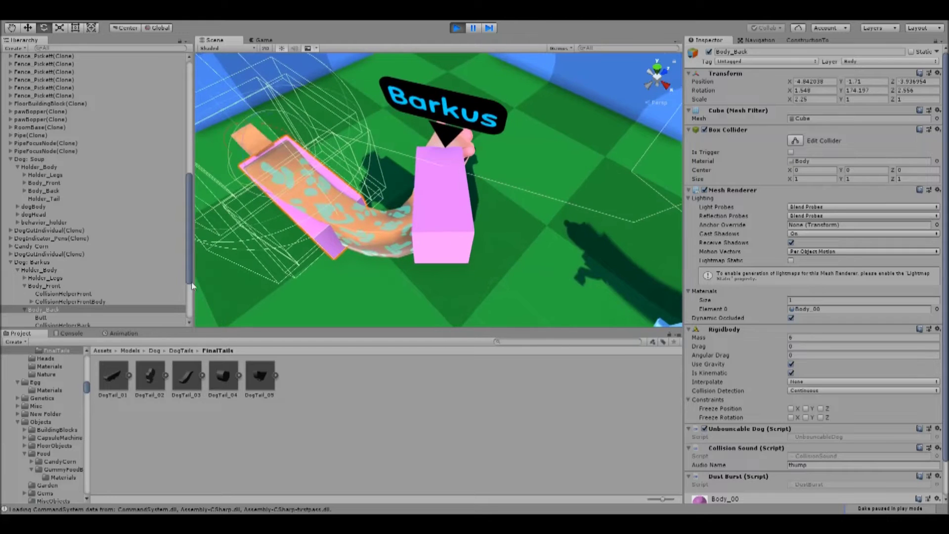
- Select Barkus's Body_Front and reposition its box to change the bend at the front of the body
{"action": "left_click", "coordinate": [77, 287]}
{"action": "left_click_drag", "start_coordinate": [443, 161], "coordinate": [444, 144]}
{"action": "right_click_drag", "start_coordinate": [437, 267], "coordinate": [499, 243]}
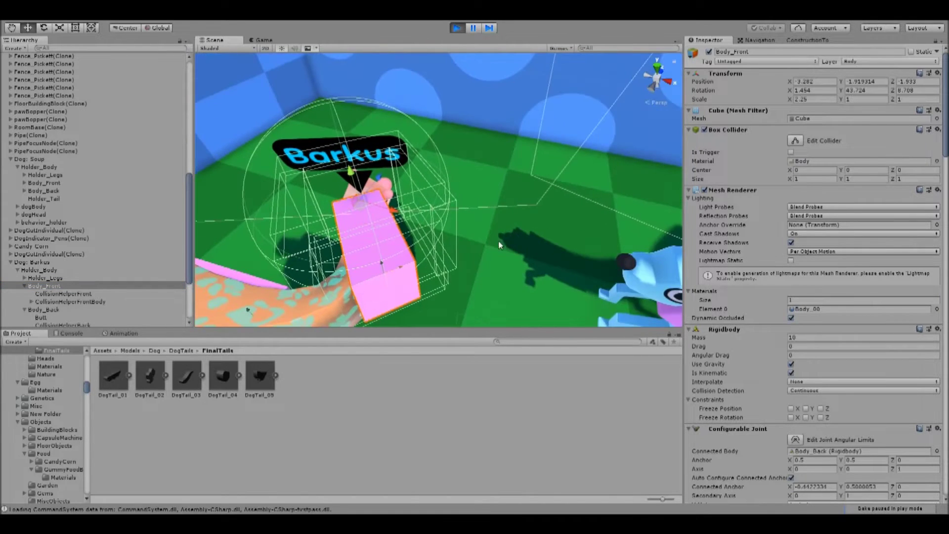
{"action": "left_click_drag", "start_coordinate": [499, 239], "coordinate": [491, 242], "text": "alt"}
- Select Soup's Body_Front and Body_Back, enable their Mesh Renderer and view the revealed boxes up close
{"action": "left_click", "coordinate": [70, 184]}
{"action": "left_click", "coordinate": [68, 190], "text": "shift"}
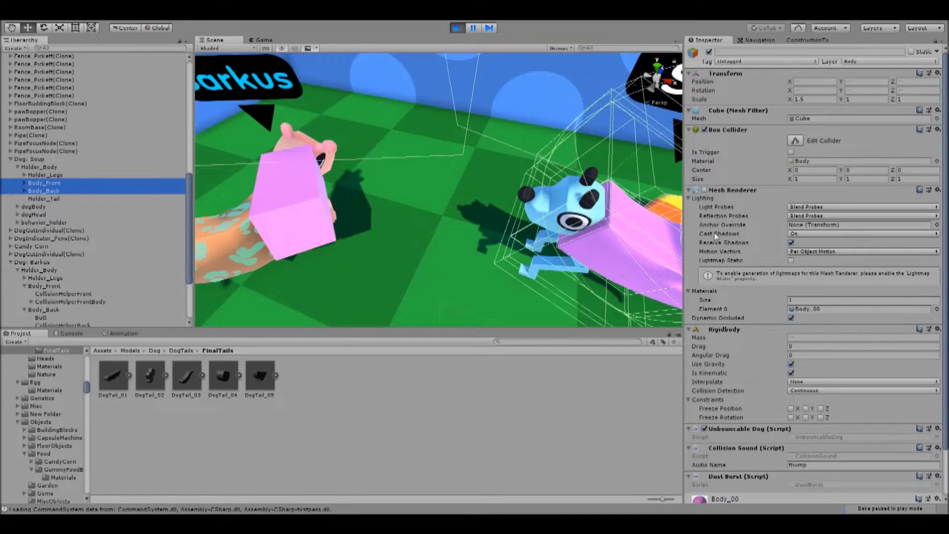
{"action": "scroll", "coordinate": [584, 239], "scroll_direction": "down", "scroll_amount": 6}
{"action": "scroll", "coordinate": [553, 240], "scroll_direction": "up", "scroll_amount": 6, "text": "alt"}
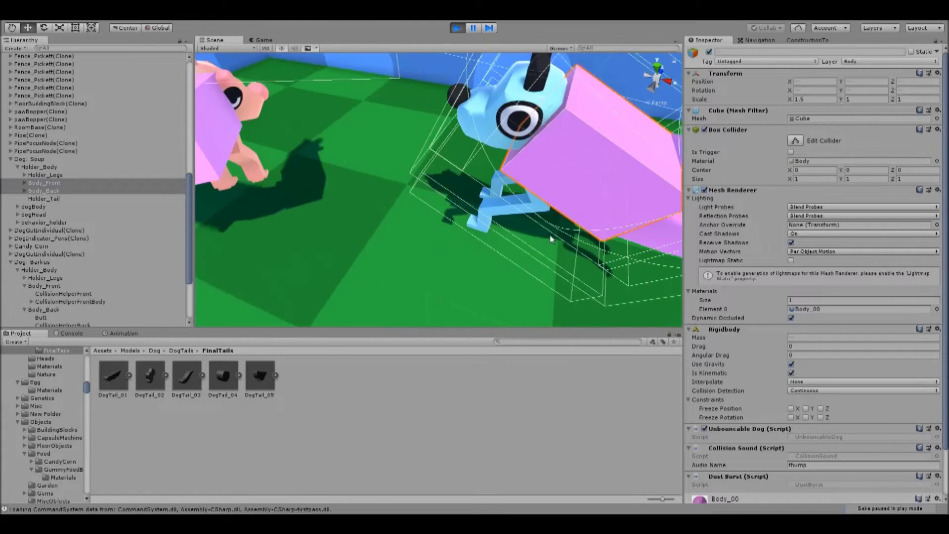
{"action": "left_click_drag", "start_coordinate": [553, 239], "coordinate": [613, 148], "text": "alt"}
{"action": "middle_click_drag", "start_coordinate": [633, 267], "coordinate": [567, 185]}
{"action": "middle_click_drag", "start_coordinate": [563, 147], "coordinate": [528, 177]}
{"action": "scroll", "coordinate": [564, 168], "scroll_direction": "down", "scroll_amount": 5}
{"action": "scroll", "coordinate": [527, 177], "scroll_direction": "down", "scroll_amount": 2}
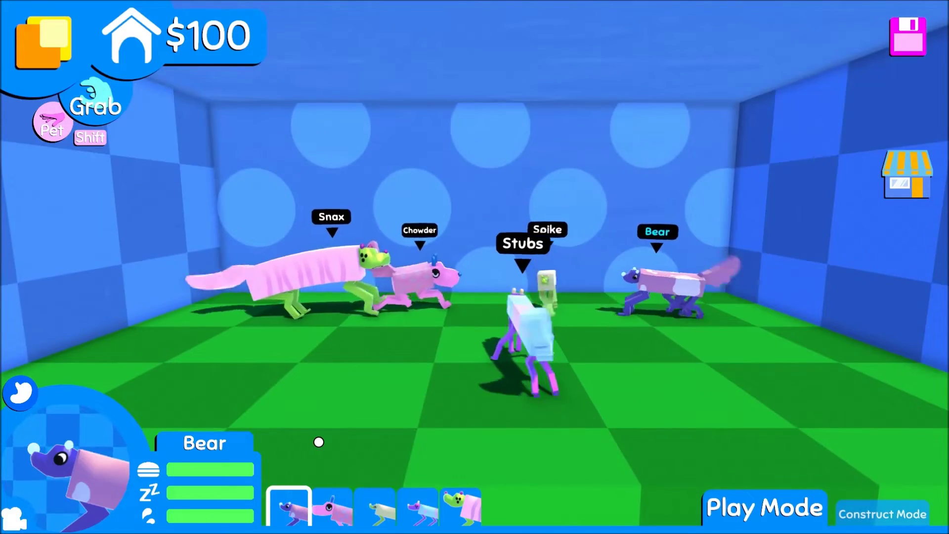
- In the running game, open the command console and enter a SpawnItem command to place food among the dogs
{"action": "key", "text": "grave"}
{"action": "type", "text": "s"}
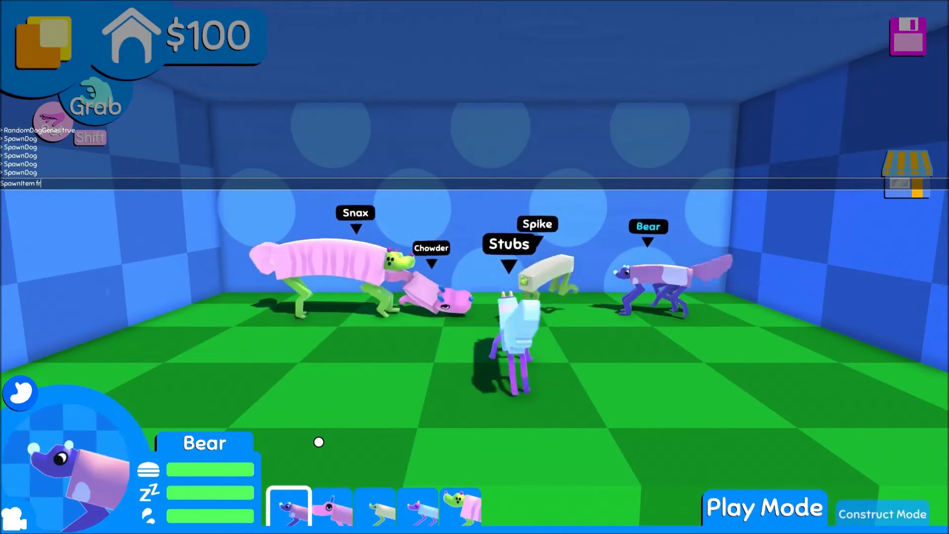
{"action": "key", "text": "grave"}
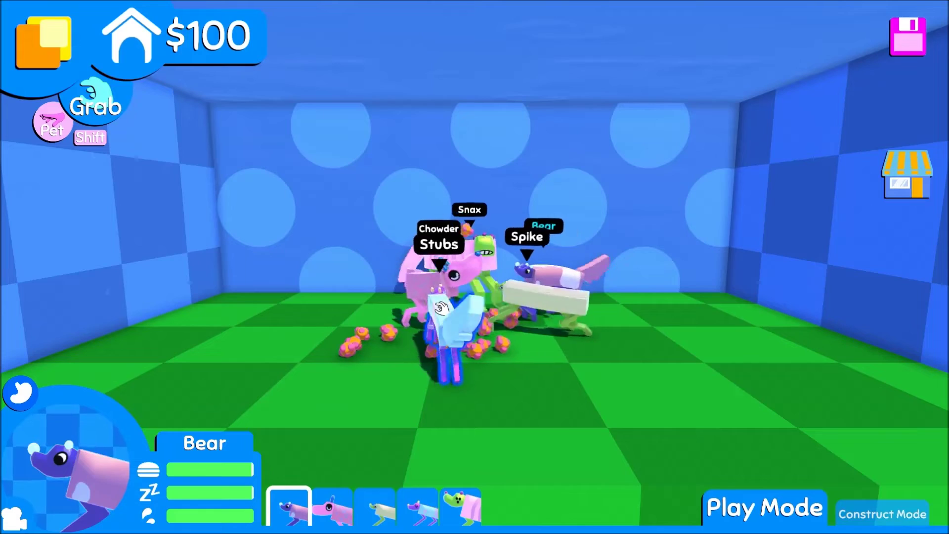
- View the feeding dogs from closer up and grab Spike to pull it away from the food pile
{"action": "right_click_drag", "start_coordinate": [490, 398], "coordinate": [540, 409]}
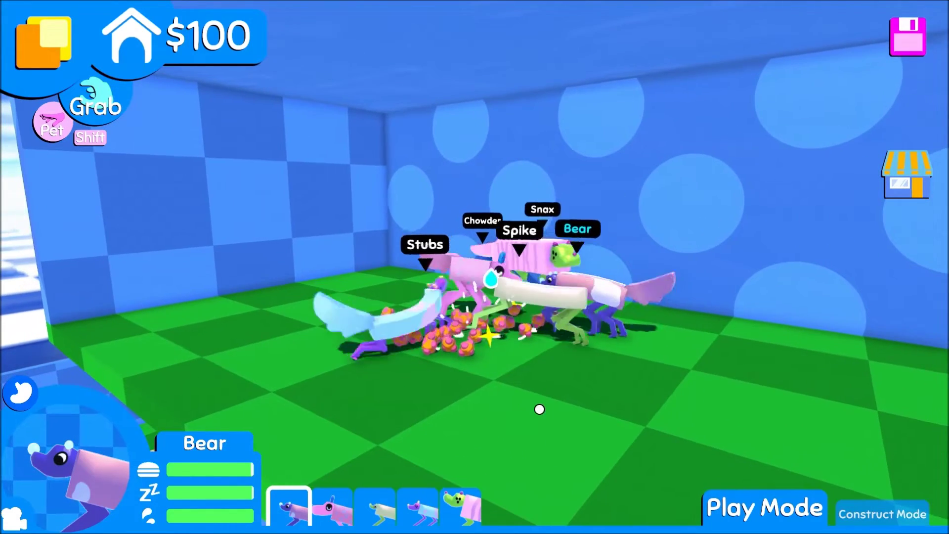
{"action": "scroll", "coordinate": [540, 409], "scroll_direction": "up", "scroll_amount": 2}
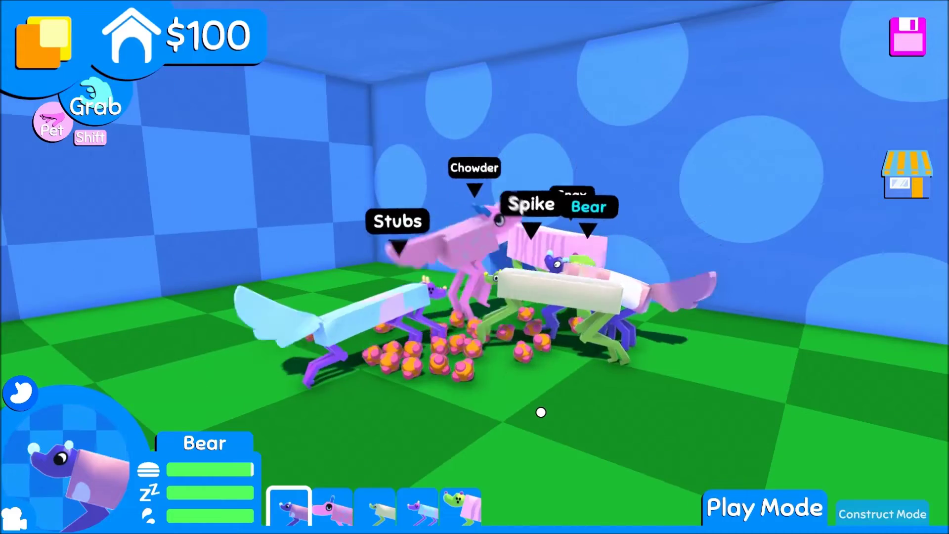
{"action": "left_click", "coordinate": [568, 325]}
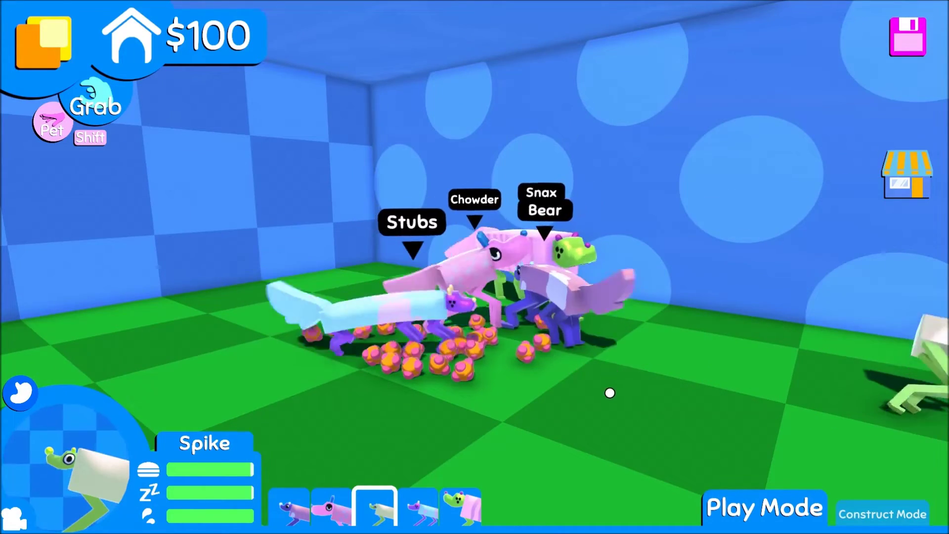
{"action": "right_click_drag", "start_coordinate": [604, 464], "coordinate": [527, 447]}
{"action": "mouse_move", "coordinate": [488, 313]}
{"action": "left_mouse_down"}
{"action": "mouse_move", "coordinate": [486, 148]}
{"action": "mouse_move", "coordinate": [515, 105]}
{"action": "mouse_move", "coordinate": [518, 277]}
{"action": "mouse_move", "coordinate": [510, 106]}
{"action": "mouse_move", "coordinate": [512, 188]}
{"action": "mouse_move", "coordinate": [494, 296]}
{"action": "left_mouse_up"}
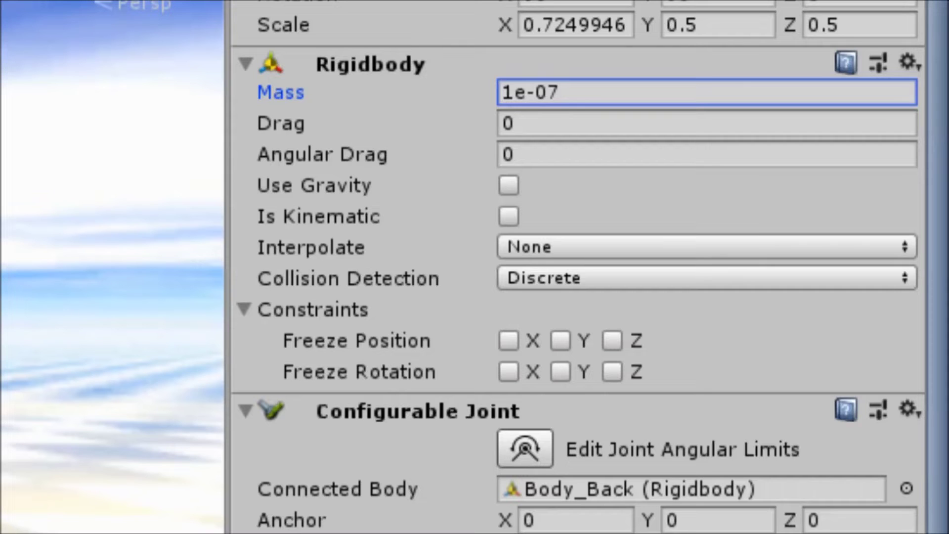
- In Unity, set the bone's Rigidbody mass to 123 and its joint's Angular X Limit Spring to 123 with damper 1
{"action": "key", "text": "ctrl+a"}
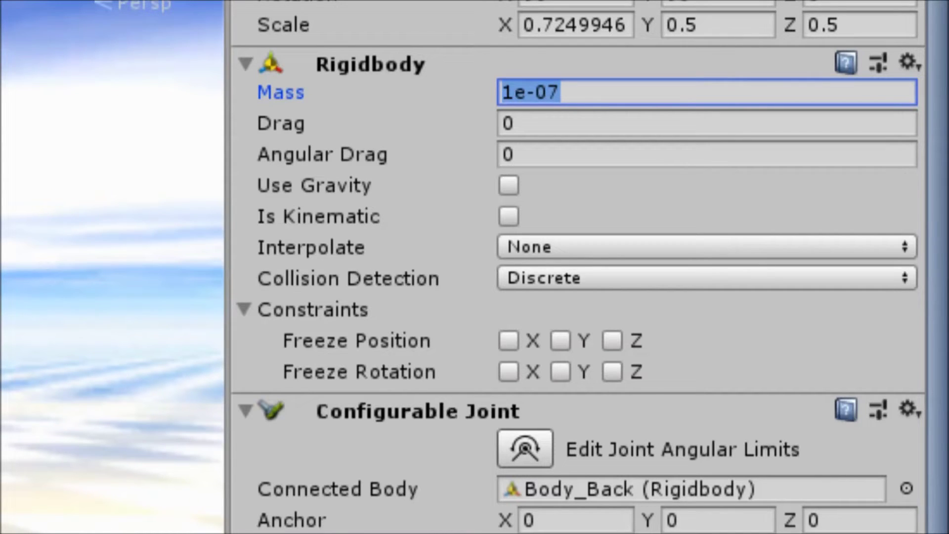
{"action": "type", "text": "123"}
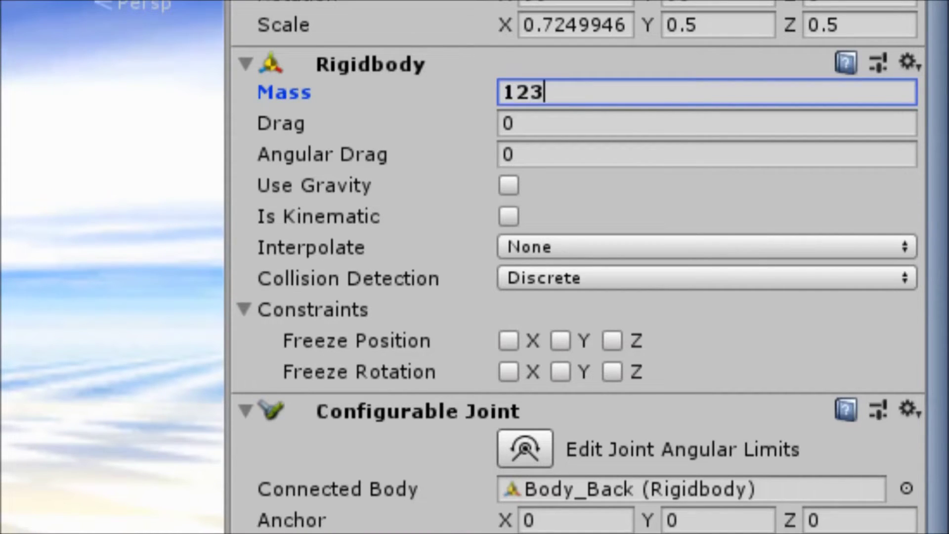
{"action": "scroll", "coordinate": [573, 267], "scroll_direction": "down", "scroll_amount": 15}
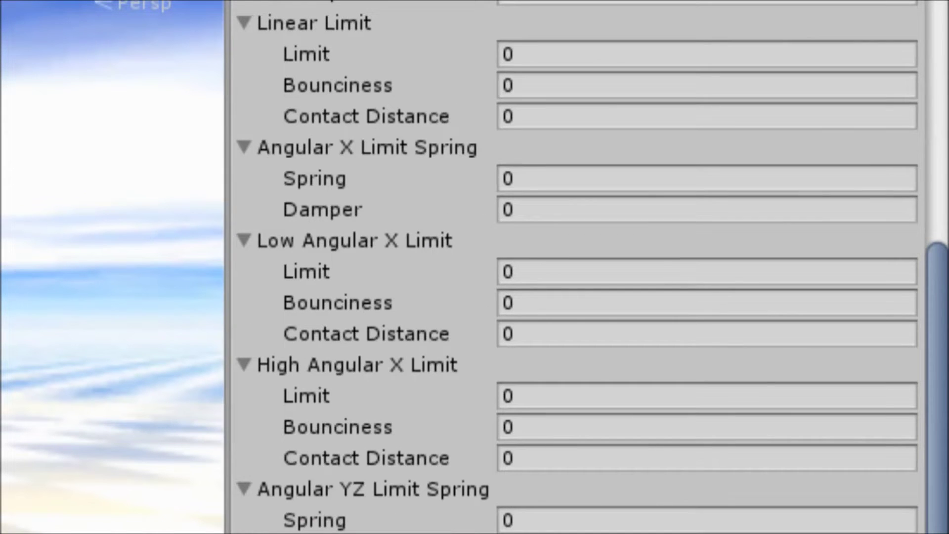
{"action": "left_click", "coordinate": [507, 179]}
{"action": "type", "text": "123"}
{"action": "key", "text": "Tab"}
{"action": "type", "text": "1"}
- Set the Low Angular X Limit's bounciness and contact distance to 1, and the High Angular X Limit to 123 with bounciness 1
{"action": "key", "text": "Tab"}
{"action": "key", "text": "Tab"}
{"action": "type", "text": "1"}
{"action": "key", "text": "Tab"}
{"action": "type", "text": "123"}
{"action": "key", "text": "Tab"}
{"action": "type", "text": "1"}
{"action": "key", "text": "Tab"}
- Set the Angular YZ Limit Spring to 123, Angular Y Limit to 177 and Angular Z Limit to 23, both with bounciness 1
{"action": "key", "text": "Tab"}
{"action": "type", "text": "123"}
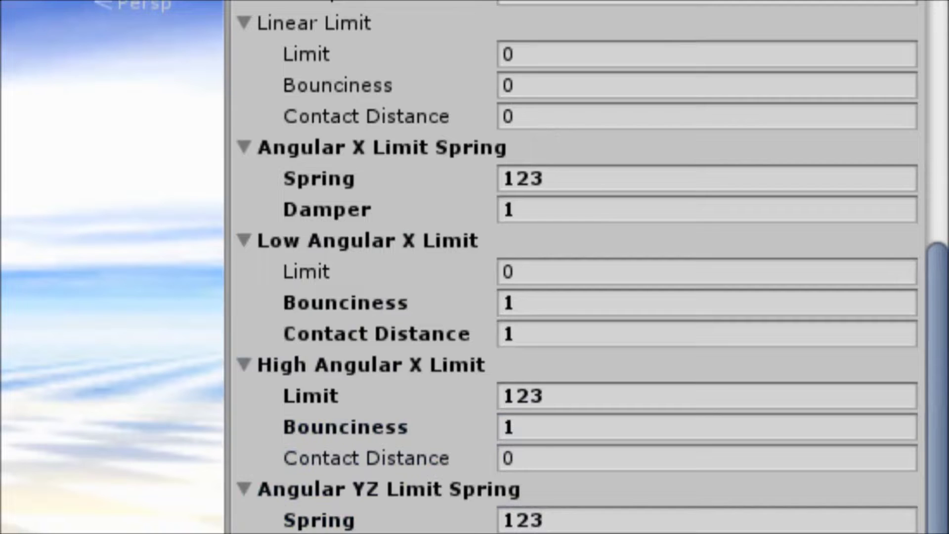
{"action": "key", "text": "Tab"}
{"action": "key", "text": "Tab"}
{"action": "key", "text": "Tab"}
{"action": "type", "text": "414"}
{"action": "key", "text": "Tab"}
{"action": "type", "text": "1"}
{"action": "key", "text": "Tab"}
{"action": "key", "text": "Tab"}
{"action": "type", "text": "23"}
{"action": "key", "text": "Tab"}
{"action": "type", "text": "1"}
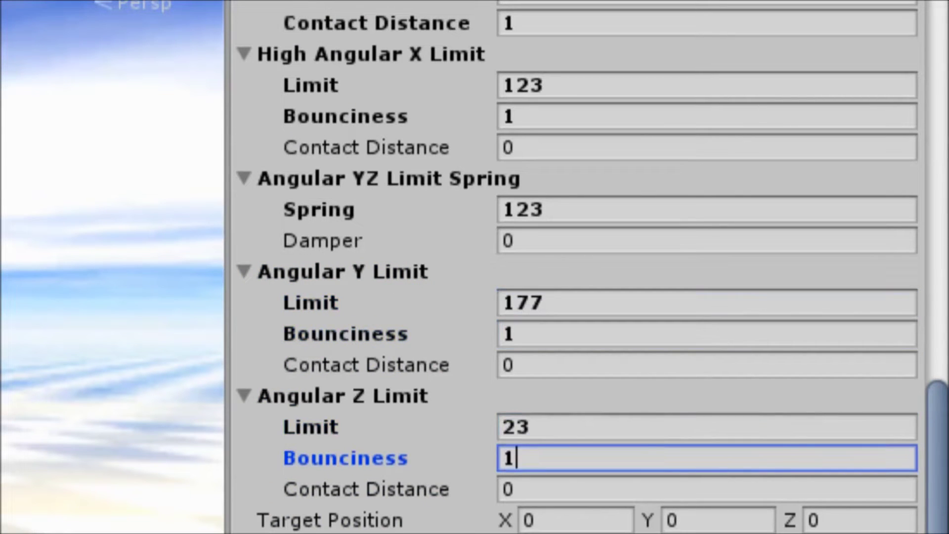
- Set the joint's X, Y and Z Drives each to a position spring of 1000 and a position damper of 1
{"action": "key", "text": "Tab"}
{"action": "key", "text": "Tab"}
{"action": "key", "text": "Tab"}
{"action": "key", "text": "Tab"}
{"action": "key", "text": "Tab"}
{"action": "key", "text": "Tab"}
{"action": "key", "text": "Tab"}
{"action": "key", "text": "Tab"}
{"action": "type", "text": "1000"}
{"action": "key", "text": "Tab"}
{"action": "key", "text": "1"}
{"action": "key", "text": "Tab"}
{"action": "key", "text": "Tab"}
{"action": "type", "text": "1000"}
{"action": "key", "text": "Tab"}
{"action": "key", "text": "1"}
{"action": "key", "text": "Tab"}
{"action": "key", "text": "Tab"}
{"action": "type", "text": "1000"}
{"action": "key", "text": "Tab"}
{"action": "key", "text": "1"}
- Set the joint's Angular X and Angular YZ Drives to a position spring of 1000 and a position damper of 1
{"action": "key", "text": "Tab"}
{"action": "key", "text": "Tab"}
{"action": "key", "text": "Tab"}
{"action": "key", "text": "Tab"}
{"action": "key", "text": "Tab"}
{"action": "key", "text": "Tab"}
{"action": "key", "text": "Tab"}
{"action": "key", "text": "Tab"}
{"action": "key", "text": "Tab"}
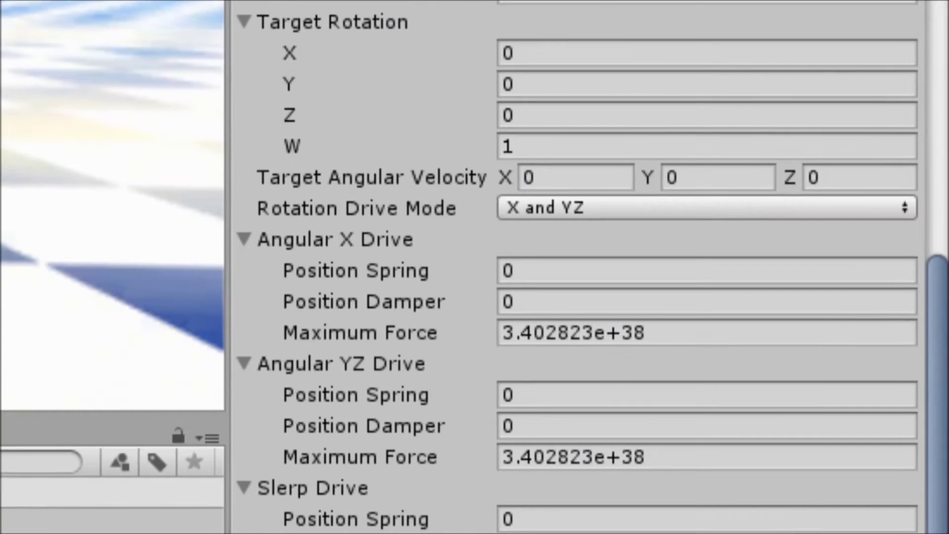
{"action": "type", "text": "1000"}
{"action": "key", "text": "Tab"}
{"action": "type", "text": "1"}
{"action": "key", "text": "Tab"}
{"action": "key", "text": "Tab"}
{"action": "key", "text": "Tab"}
{"action": "type", "text": "1000"}
{"action": "key", "text": "Tab"}
{"action": "type", "text": "1"}
{"action": "key", "text": "Tab"}
{"action": "key", "text": "Tab"}
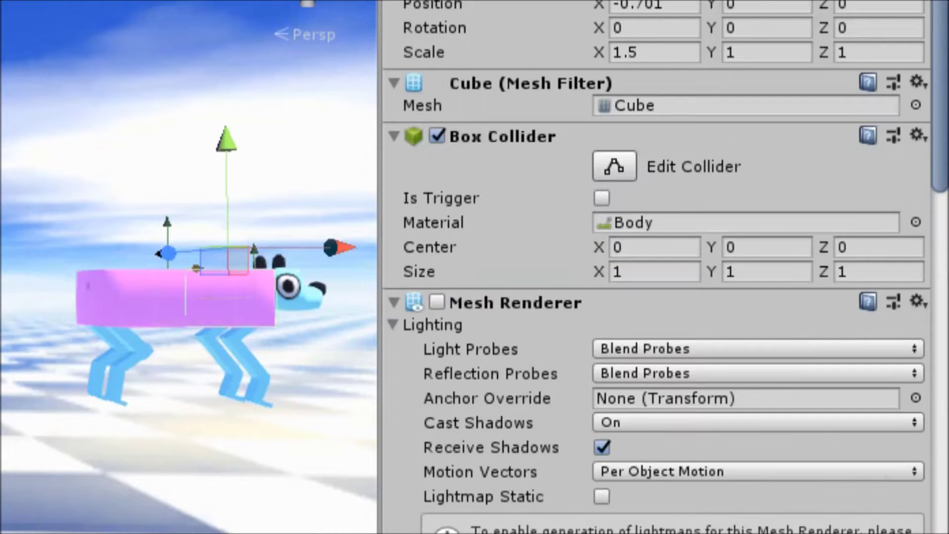
- Examine the front body's two Configurable Joints, connected to Body_Back and Bone_BodyFront, including their motion locks, angular limits and drives
{"action": "scroll", "coordinate": [657, 267], "scroll_direction": "down", "scroll_amount": 15}
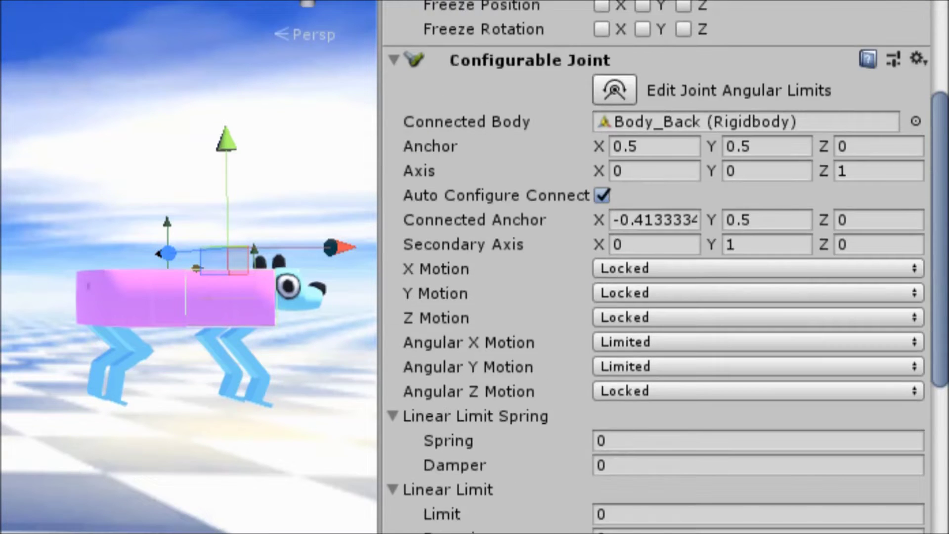
{"action": "scroll", "coordinate": [657, 267], "scroll_direction": "down", "scroll_amount": 13}
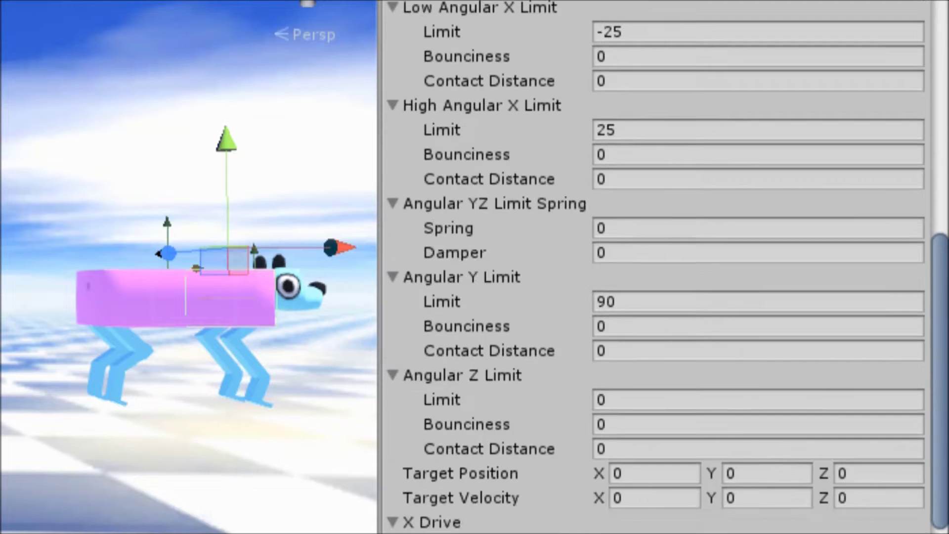
{"action": "scroll", "coordinate": [657, 267], "scroll_direction": "down", "scroll_amount": 14}
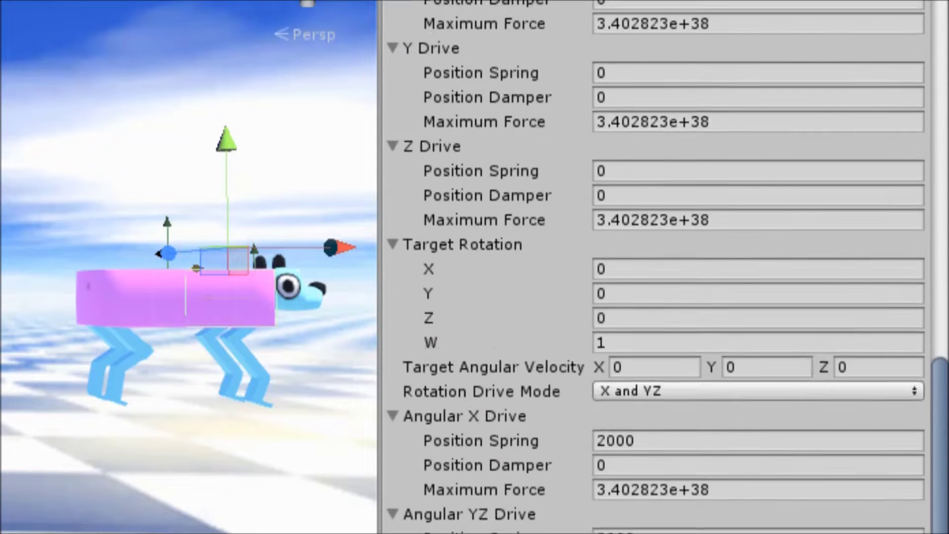
{"action": "scroll", "coordinate": [658, 267], "scroll_direction": "down", "scroll_amount": 13}
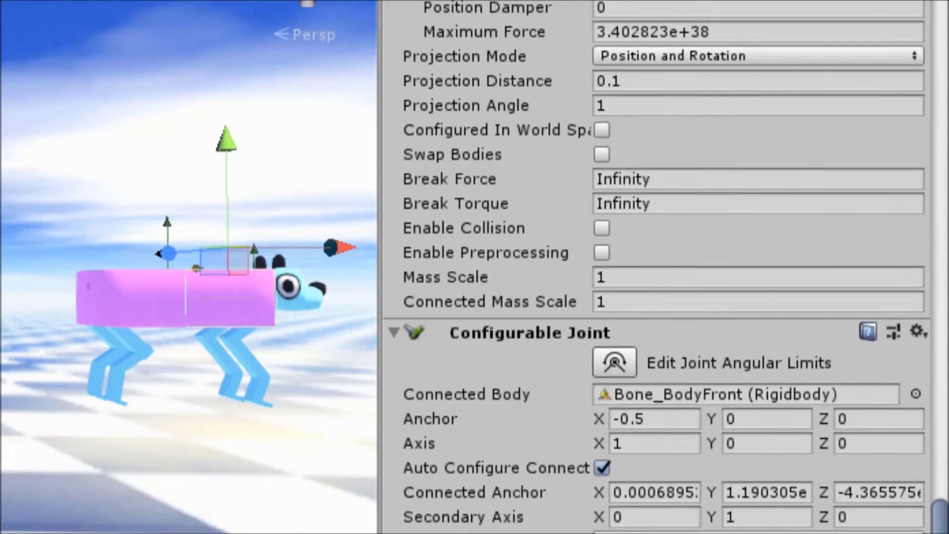
{"action": "scroll", "coordinate": [657, 267], "scroll_direction": "down", "scroll_amount": 4}
{"action": "scroll", "coordinate": [658, 267], "scroll_direction": "down", "scroll_amount": 12}
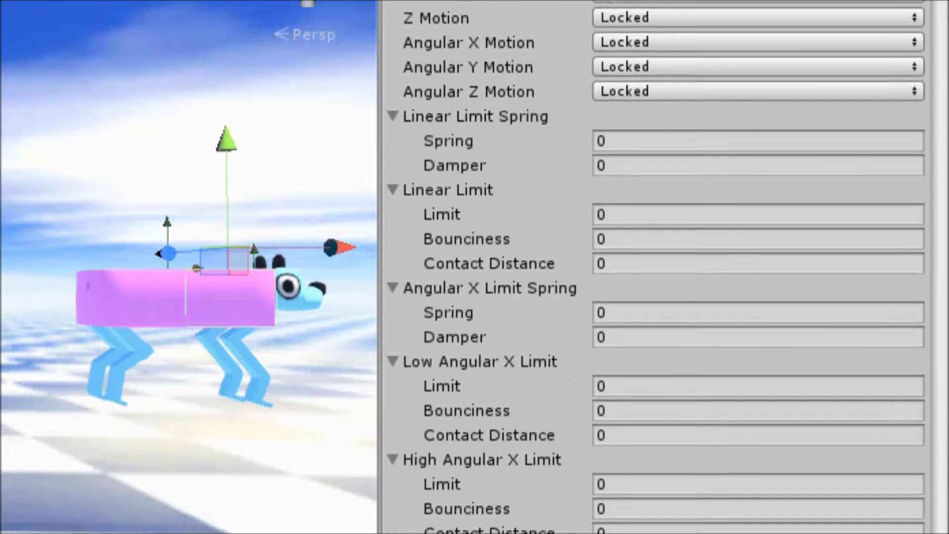
{"action": "scroll", "coordinate": [657, 267], "scroll_direction": "down", "scroll_amount": 8}
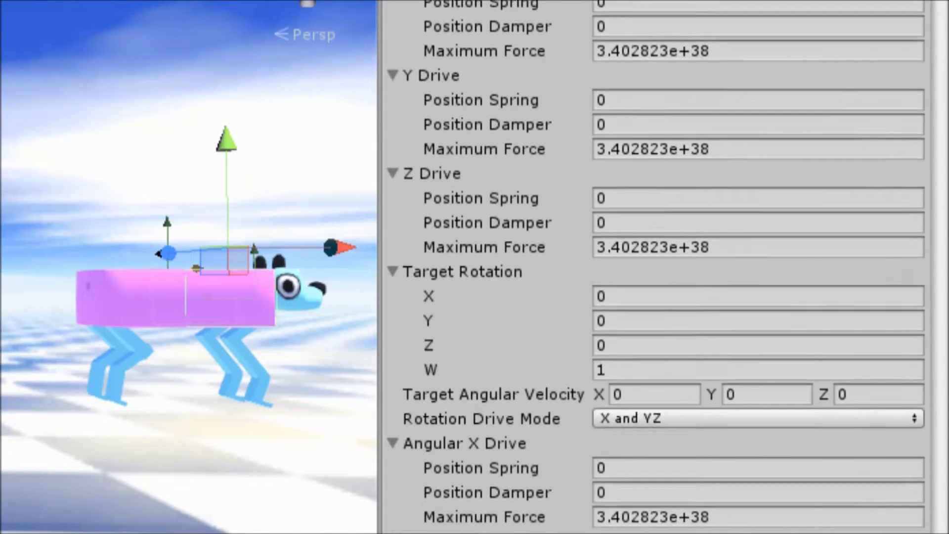
- Select the rear body, the front bone and the neighbouring middle bone in turn, and inspect the middle bone's joint settings
{"action": "left_click", "coordinate": [133, 297]}
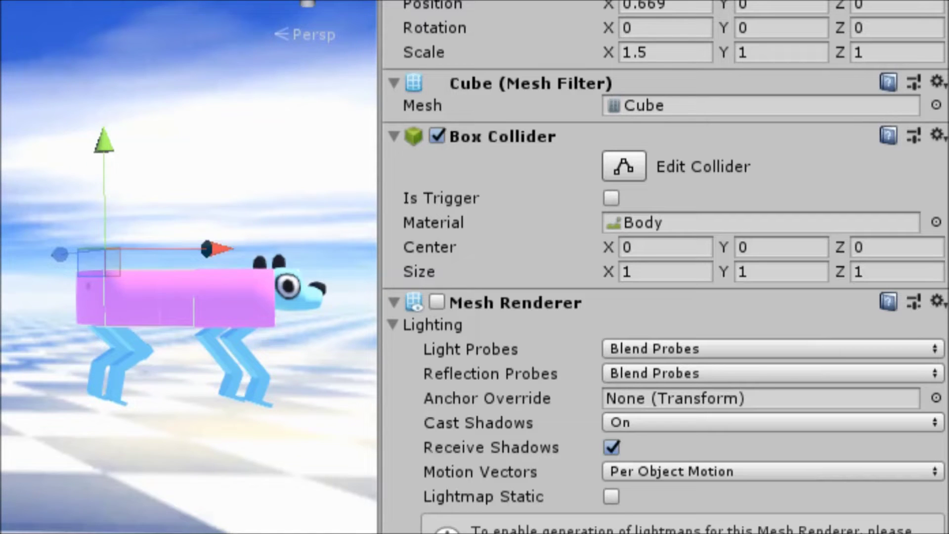
{"action": "left_click", "coordinate": [255, 298]}
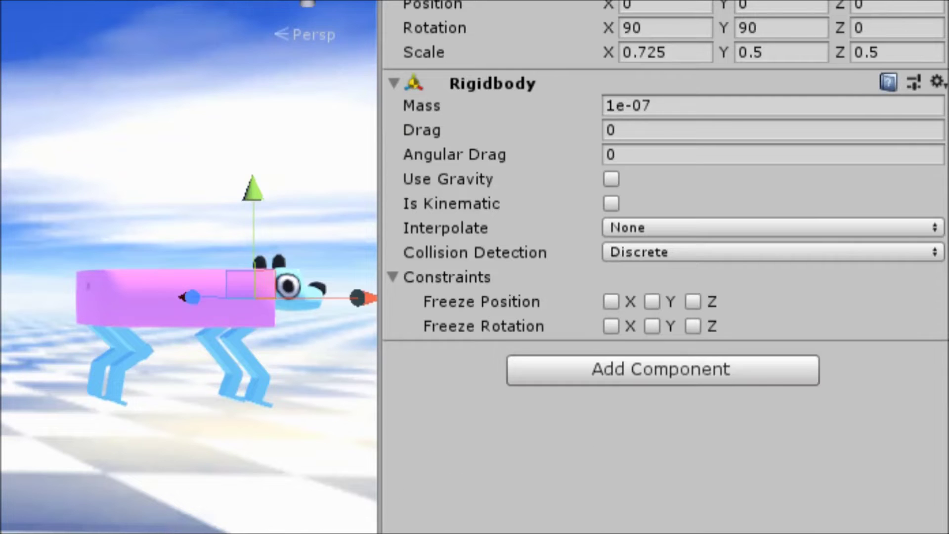
{"action": "key", "text": "Up"}
{"action": "scroll", "coordinate": [656, 267], "scroll_direction": "down", "scroll_amount": 20}
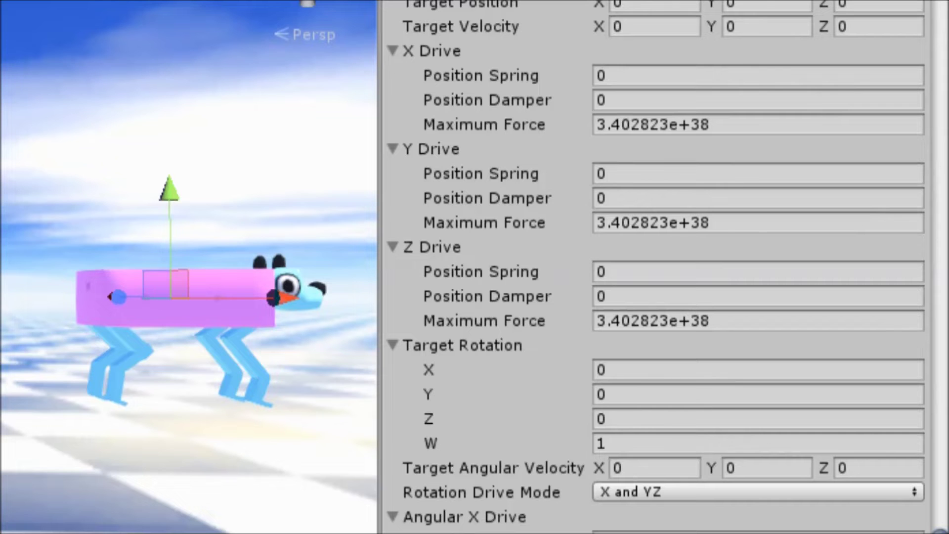
- Select the dog's head and examine its Configurable Joint to Body_Front, including the motion locks, angular limits and connected body
{"action": "key", "text": "Up"}
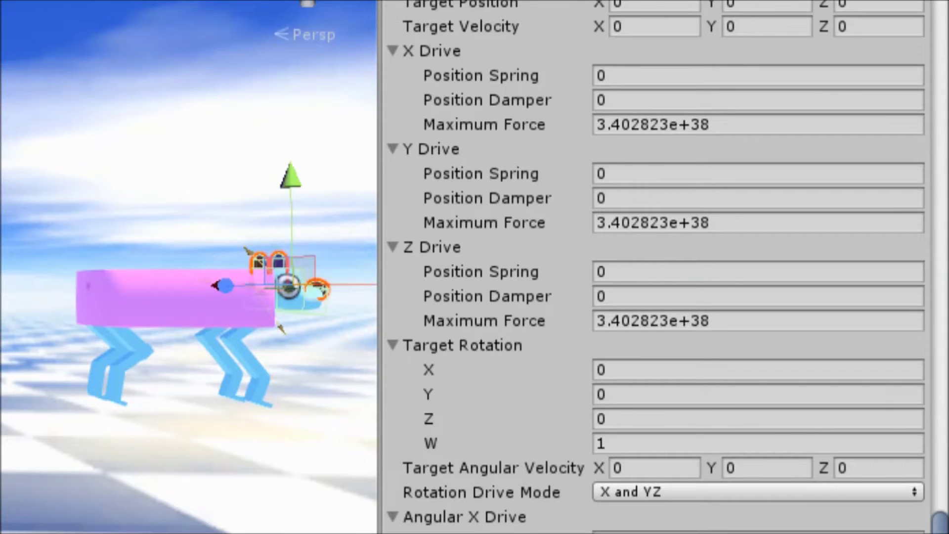
{"action": "scroll", "coordinate": [656, 267], "scroll_direction": "down", "scroll_amount": 2}
{"action": "scroll", "coordinate": [657, 267], "scroll_direction": "up", "scroll_amount": 15}
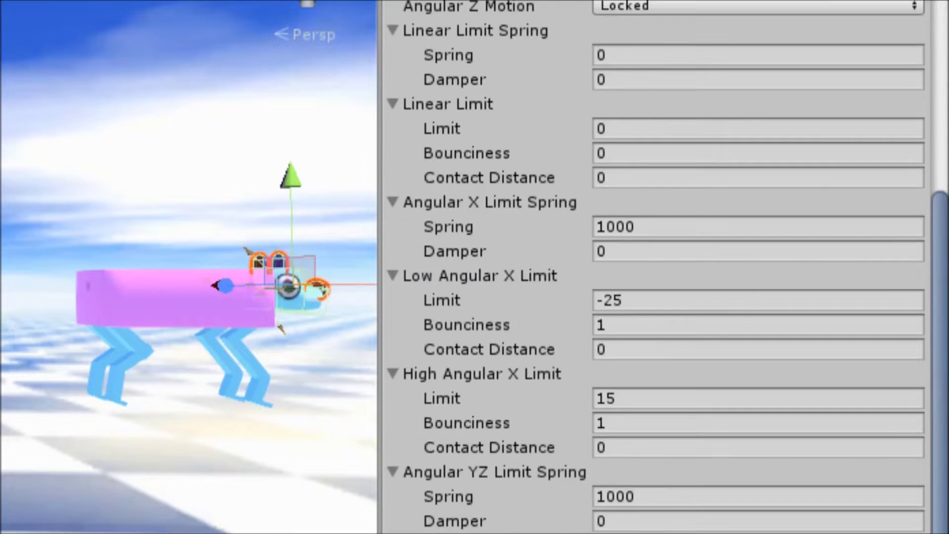
{"action": "scroll", "coordinate": [657, 267], "scroll_direction": "up", "scroll_amount": 8}
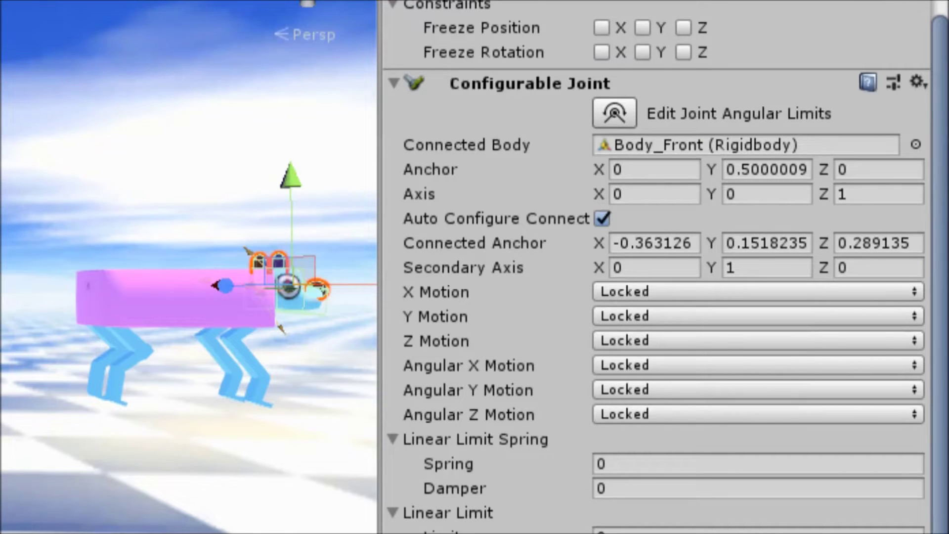
- Select the face bones in turn up to the snout bone connected to MidFaceBone, and examine their joints' motions, angular limits and drives
{"action": "key", "text": "Down"}
{"action": "scroll", "coordinate": [656, 267], "scroll_direction": "down", "scroll_amount": 15}
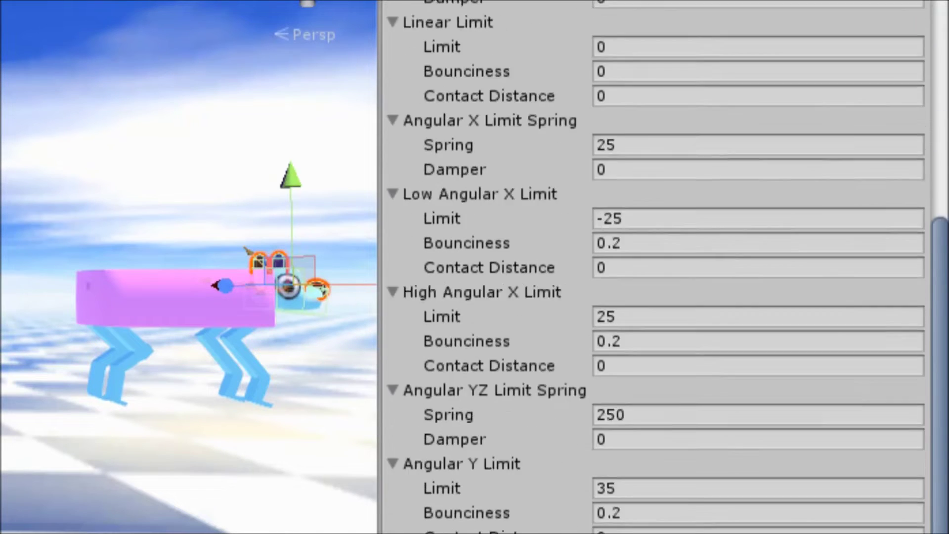
{"action": "scroll", "coordinate": [657, 267], "scroll_direction": "down", "scroll_amount": 4}
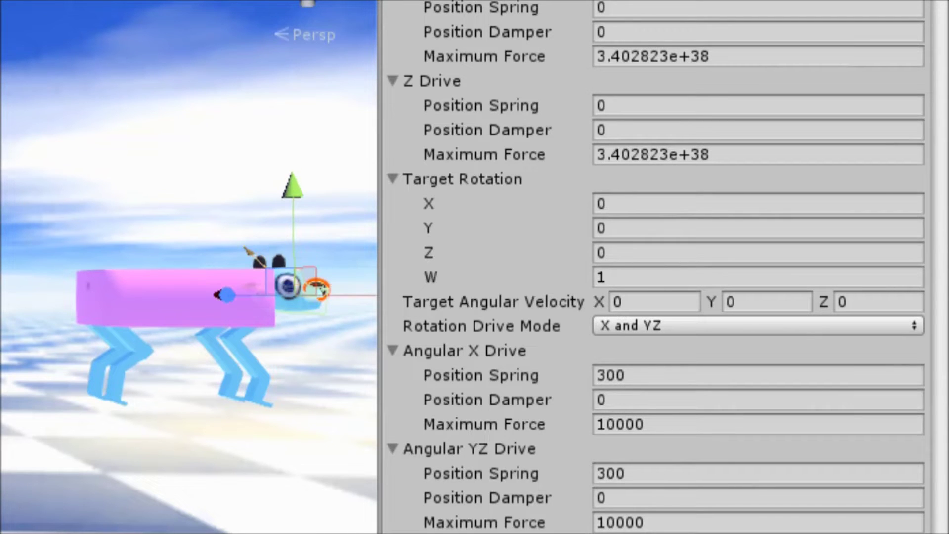
{"action": "scroll", "coordinate": [662, 267], "scroll_direction": "up", "scroll_amount": 8}
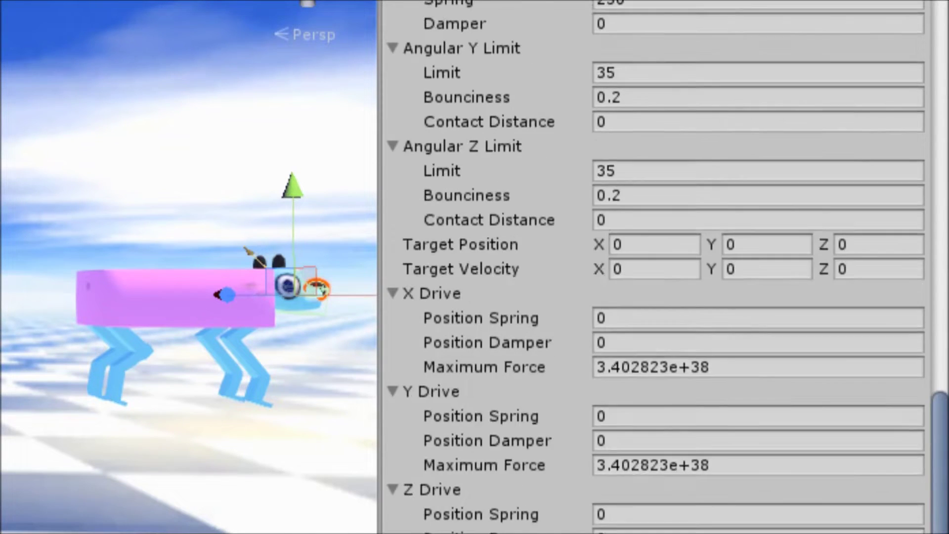
{"action": "scroll", "coordinate": [656, 267], "scroll_direction": "up", "scroll_amount": 10}
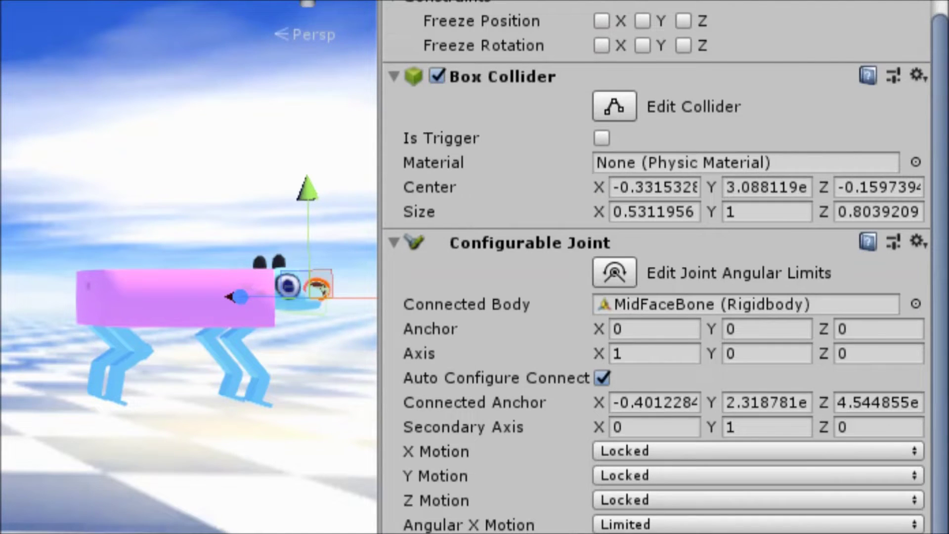
{"action": "scroll", "coordinate": [656, 267], "scroll_direction": "down", "scroll_amount": 20}
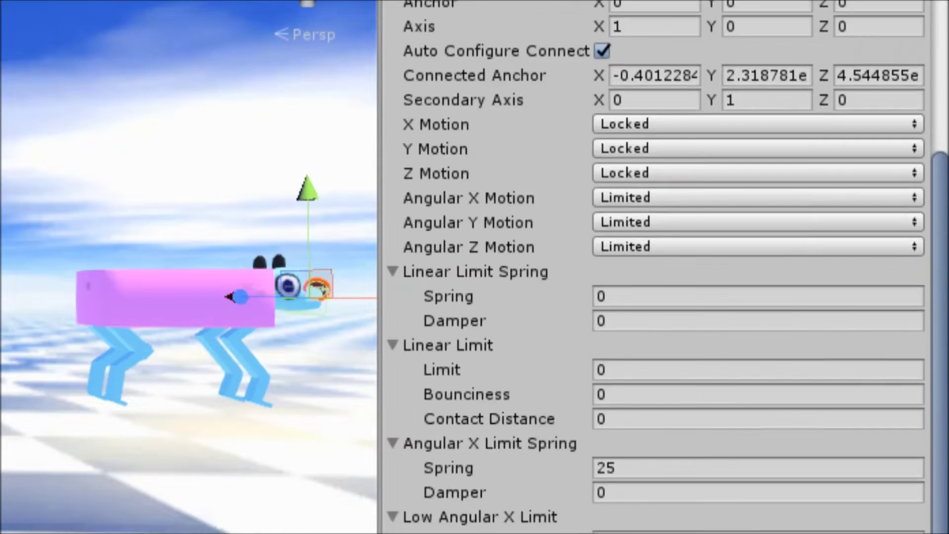
{"action": "scroll", "coordinate": [656, 267], "scroll_direction": "down", "scroll_amount": 2}
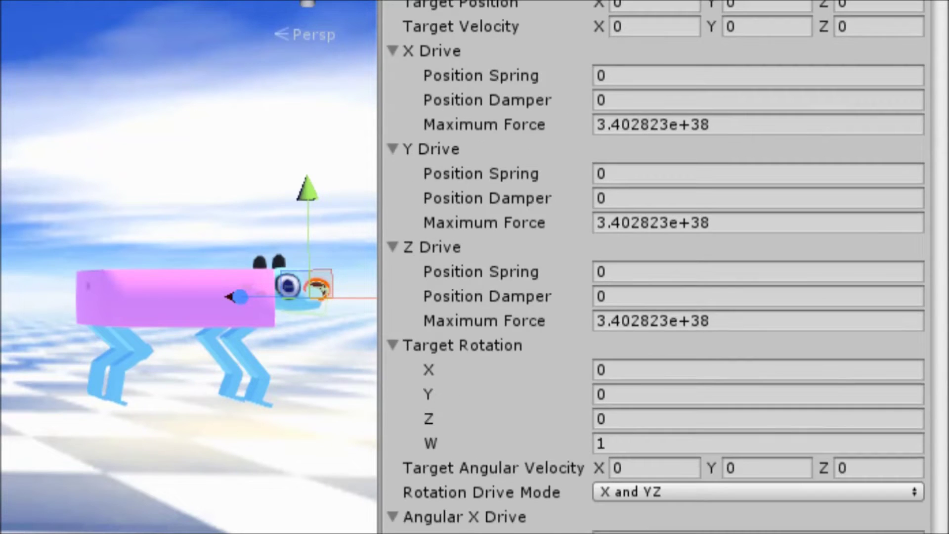